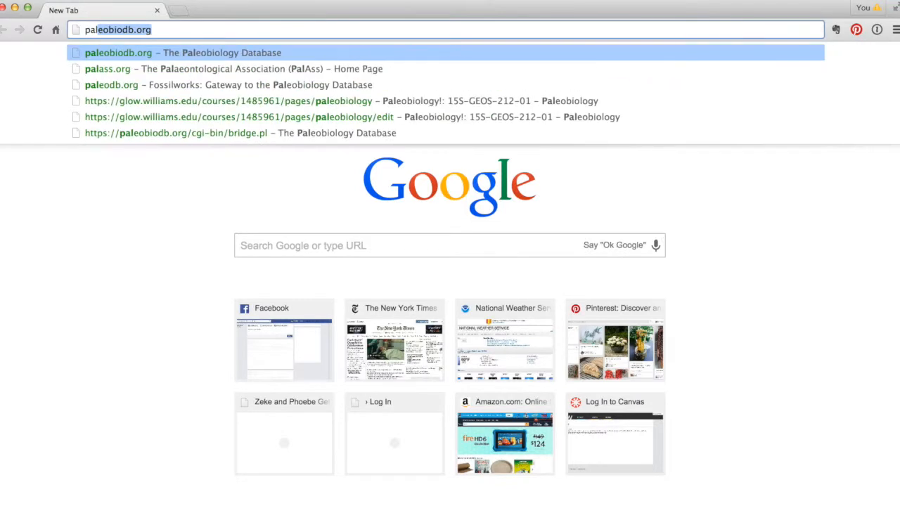
# - Open paleobiodb.org, launch the Classic version and bring up the download request form
pyautogui.press('Return')
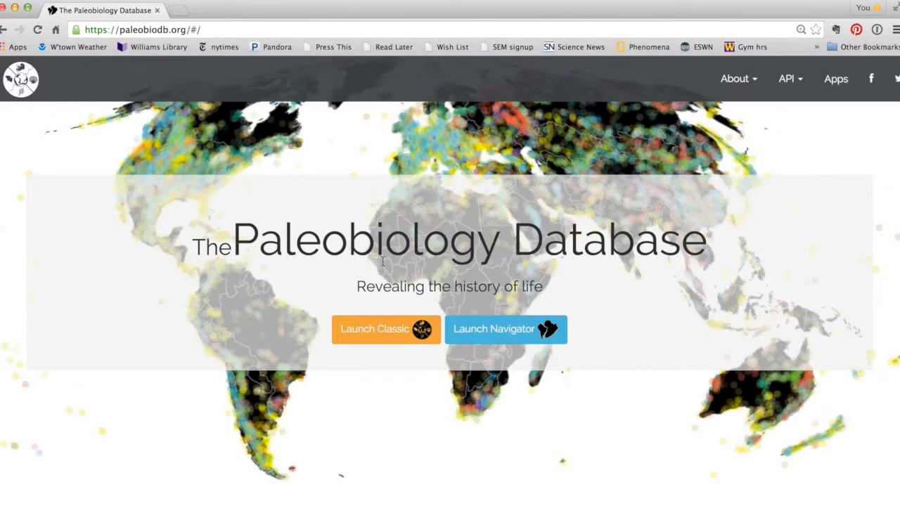
pyautogui.click(373, 337)
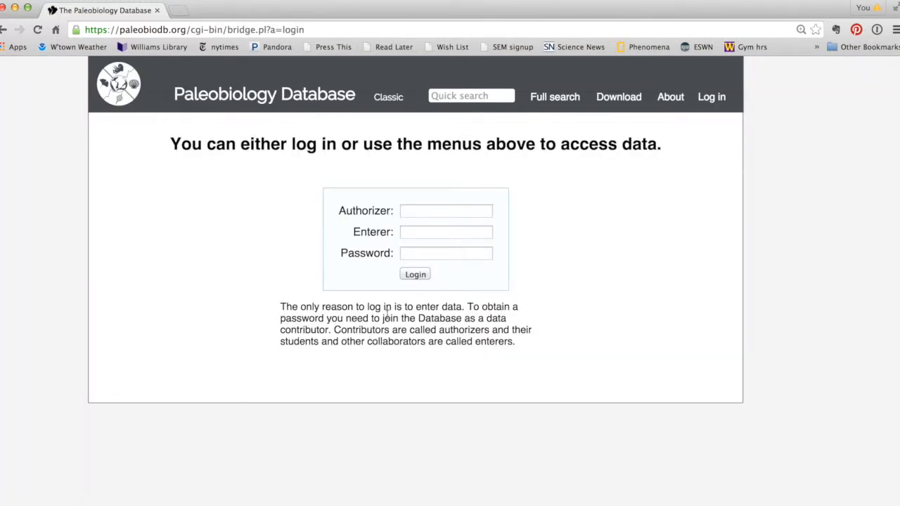
pyautogui.moveTo(613, 103)
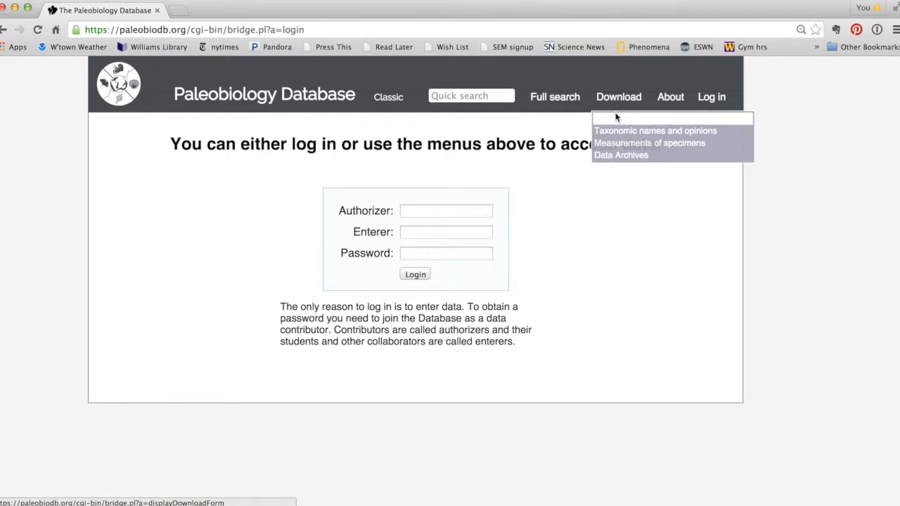
pyautogui.click(616, 124)
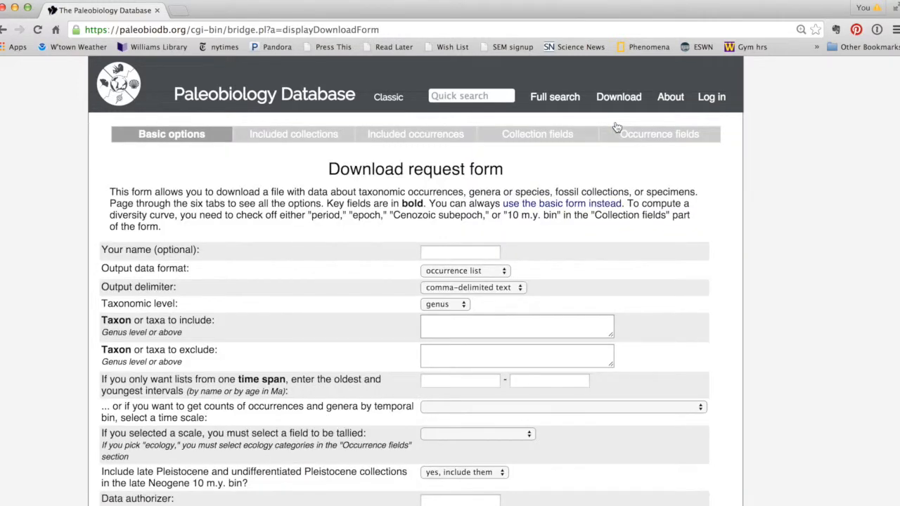
# - Enter Bivalvia as the taxon to include in the download request
pyautogui.scroll(-1, 598, 271)
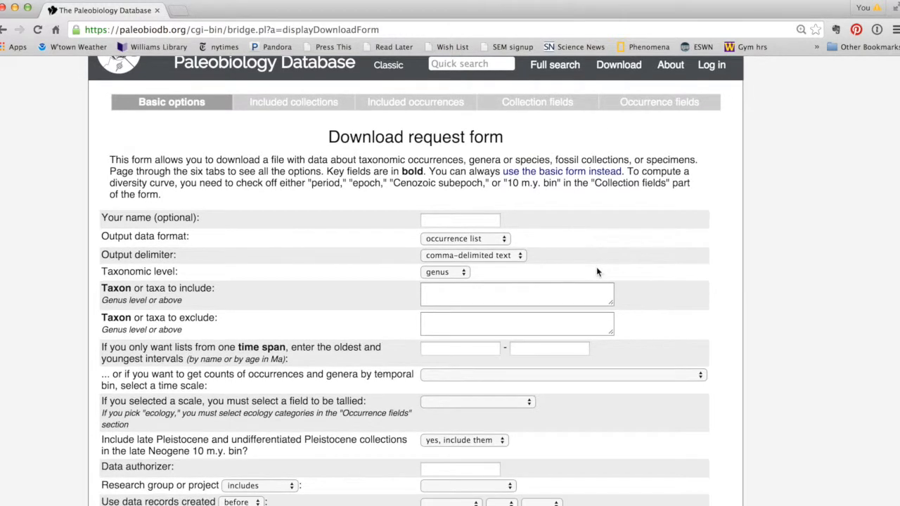
pyautogui.click(561, 294)
pyautogui.write('Bi')
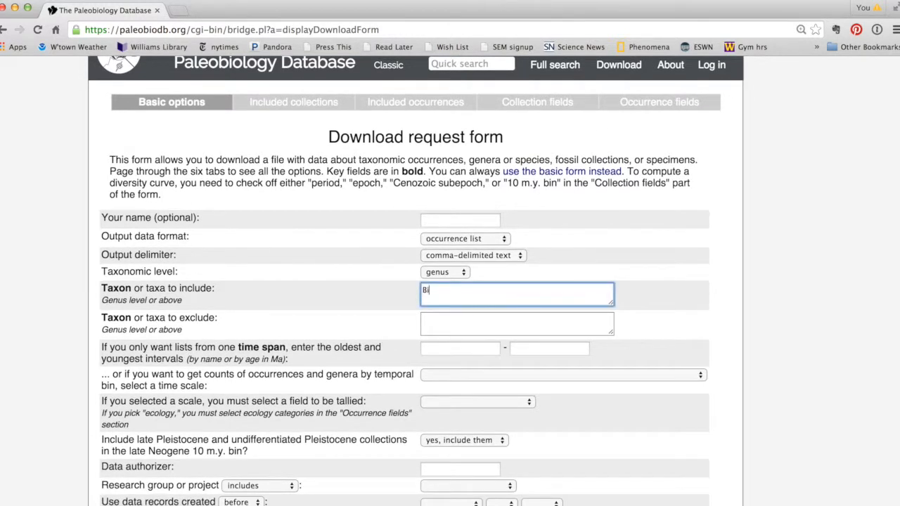
pyautogui.write('valvia')
pyautogui.scroll(-2, 335, 266)
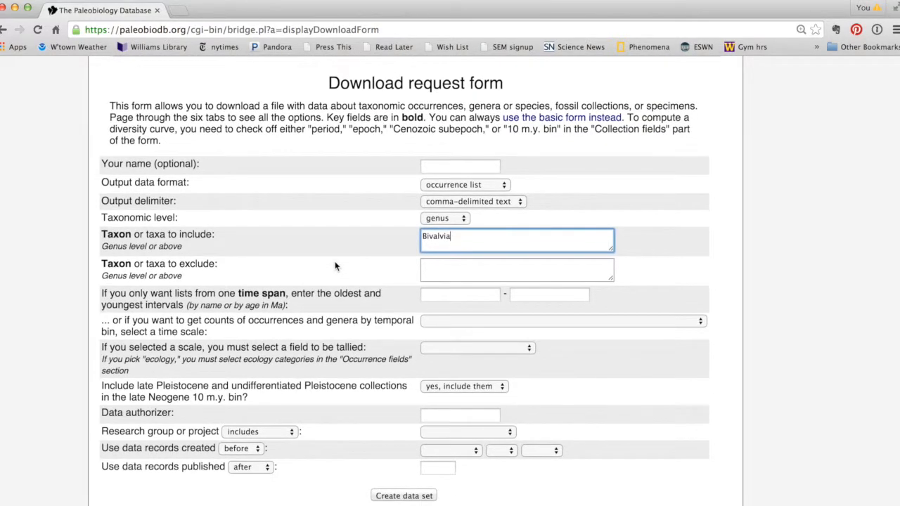
pyautogui.scroll(2, 338, 237)
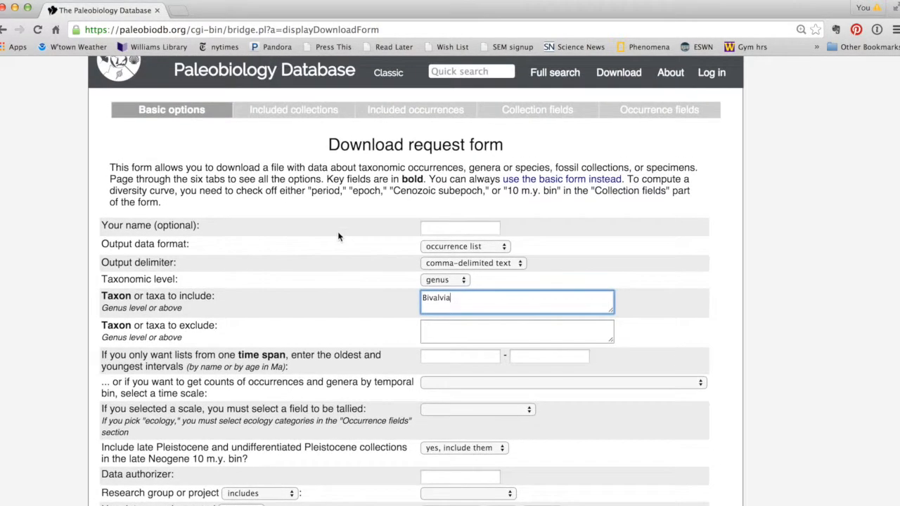
# - Include the order name and family name occurrence fields, and choose life_habit as the first ecology field
pyautogui.click(642, 113)
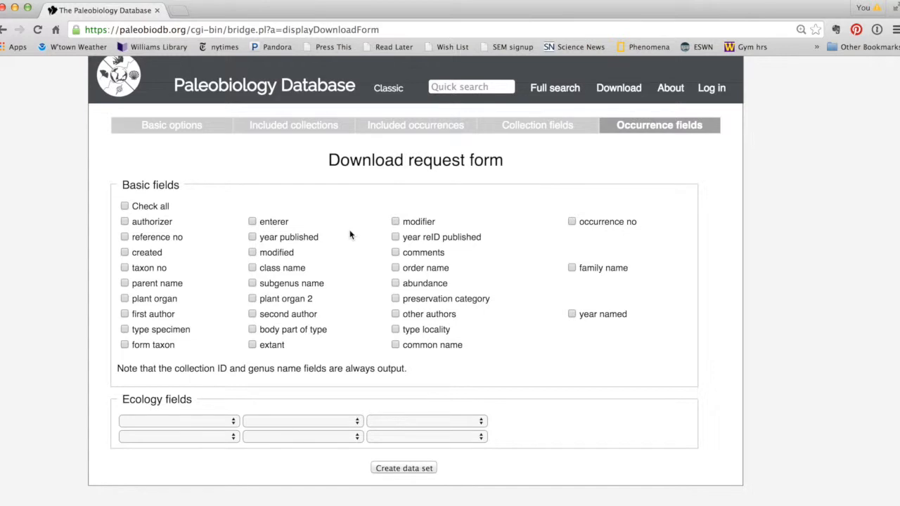
pyautogui.click(395, 268)
pyautogui.click(573, 268)
pyautogui.scroll(-1, 509, 321)
pyautogui.scroll(-1, 509, 321)
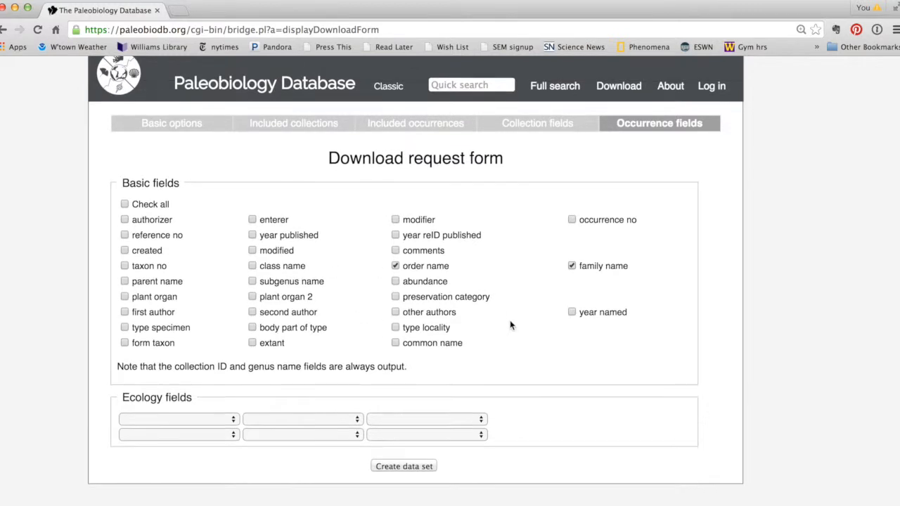
pyautogui.click(220, 425)
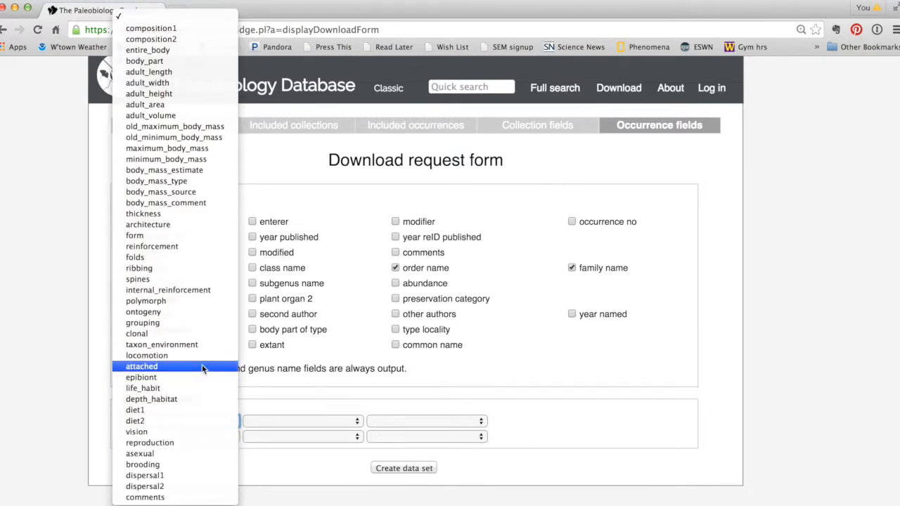
pyautogui.click(194, 388)
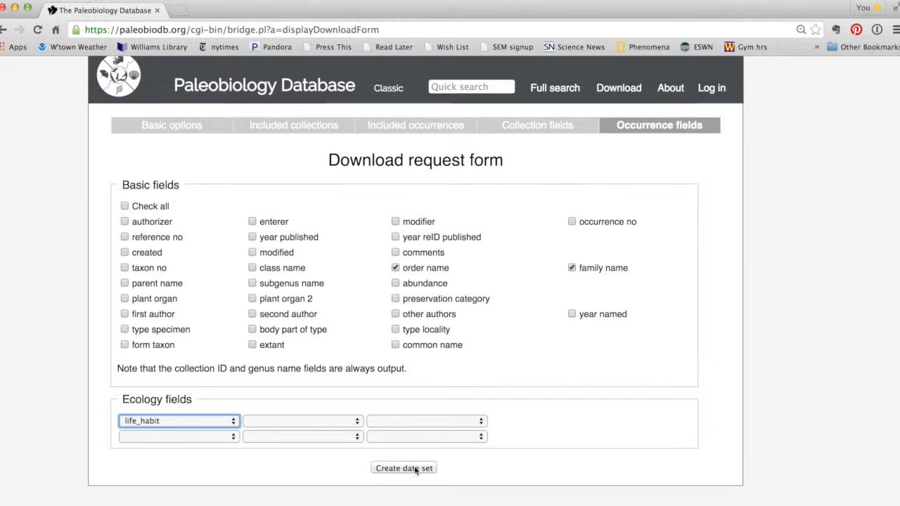
# - Review the form's options for included occurrences, collection fields and included collections, including lithologies, environments and continents
pyautogui.click(425, 125)
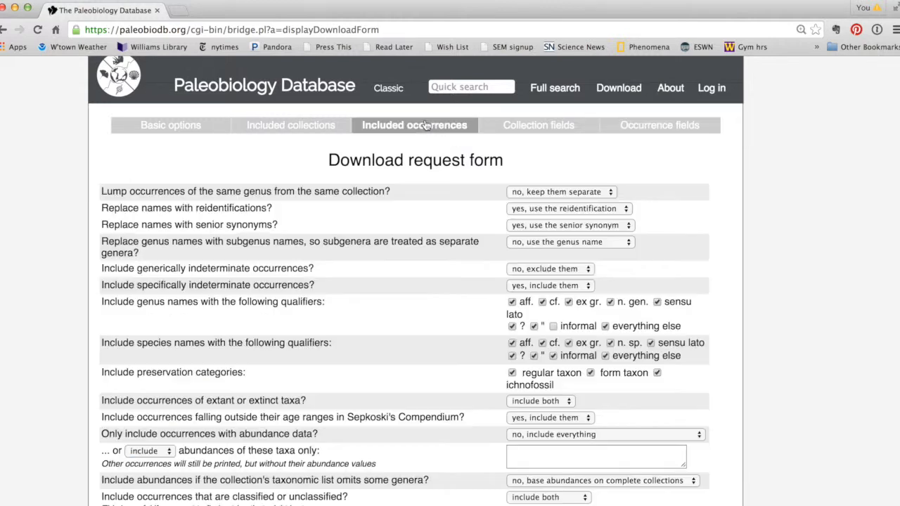
pyautogui.click(511, 127)
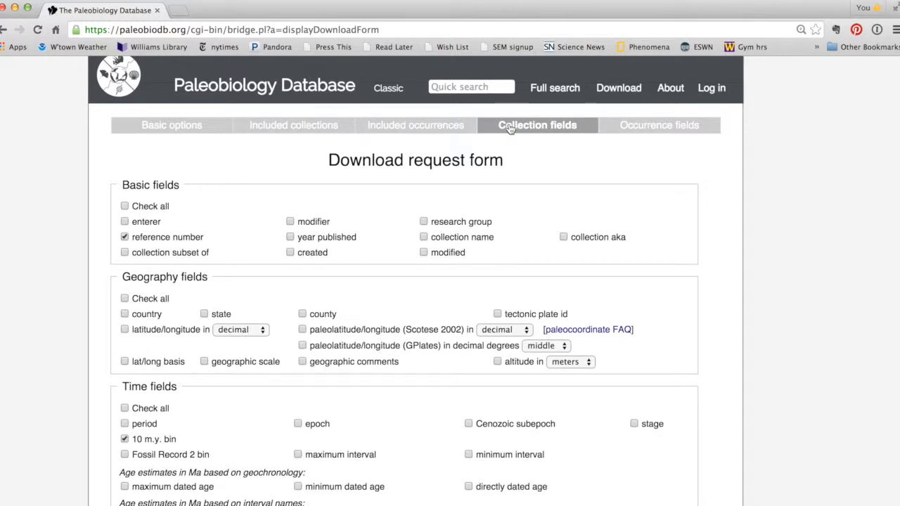
pyautogui.click(299, 126)
pyautogui.scroll(-2, 647, 261)
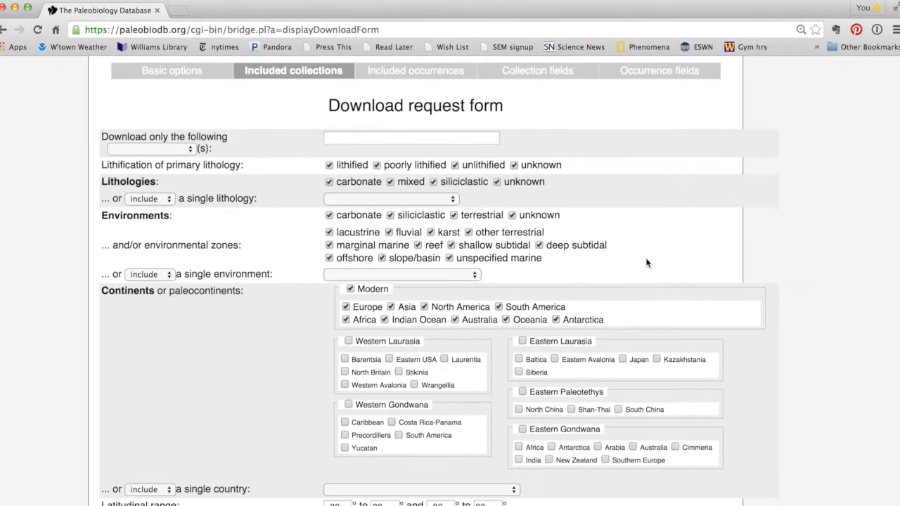
pyautogui.scroll(-1, 646, 263)
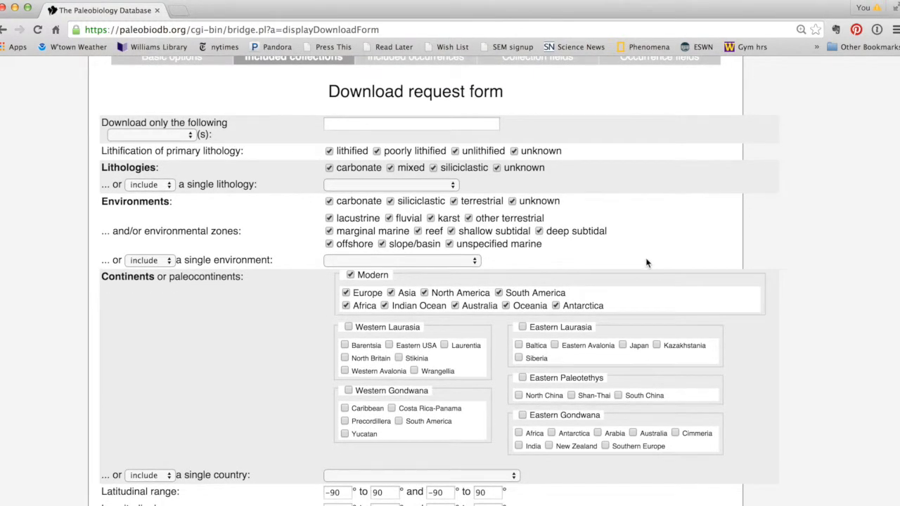
pyautogui.scroll(-1, 647, 262)
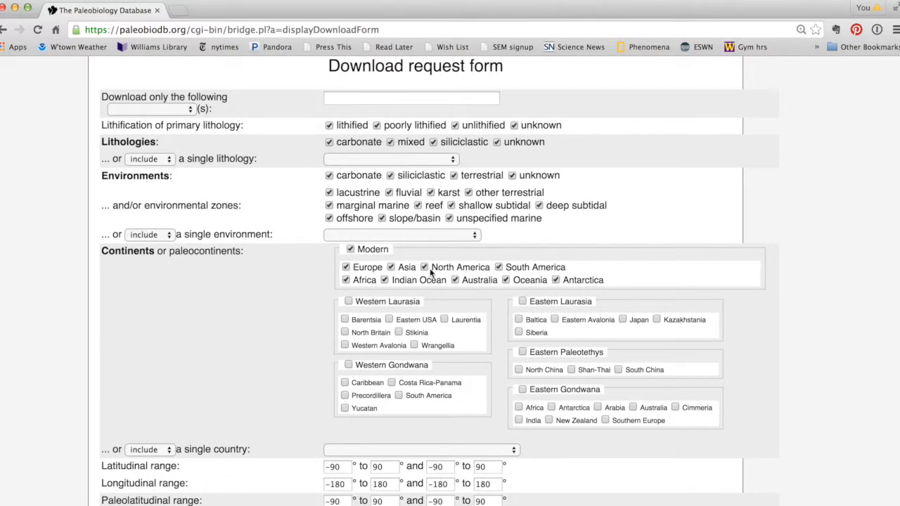
pyautogui.click(350, 249)
pyautogui.click(350, 249)
pyautogui.scroll(-5, 295, 295)
pyautogui.scroll(-5, 283, 460)
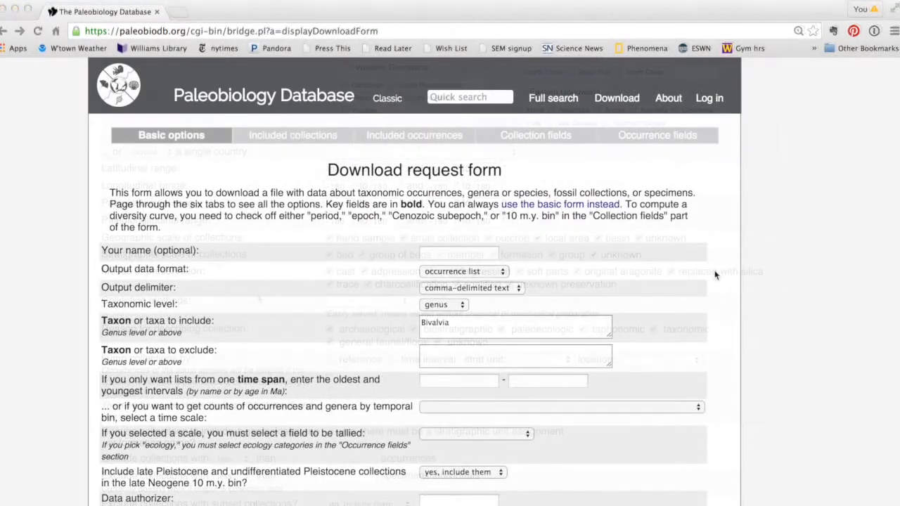
# - Check the chosen occurrence fields, fill in the requester's name in the basic options and create the data set
pyautogui.click(678, 137)
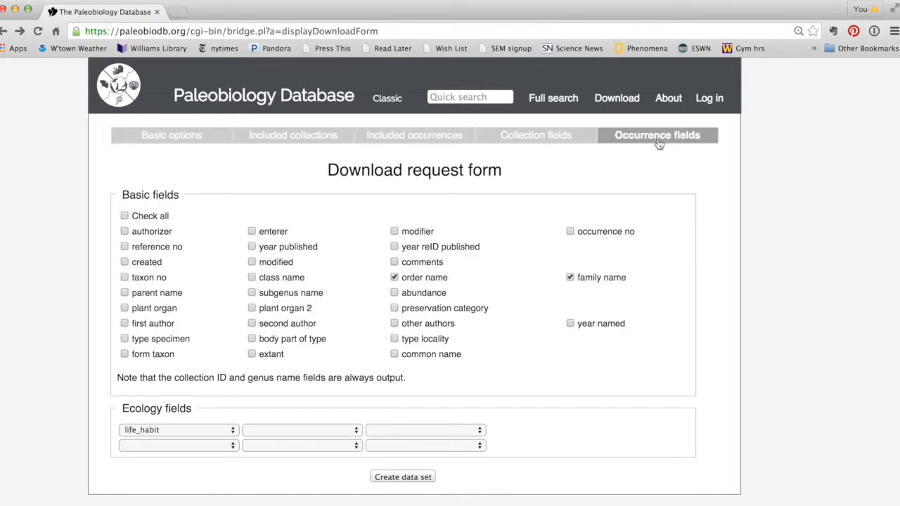
pyautogui.click(167, 137)
pyautogui.scroll(-3, 590, 330)
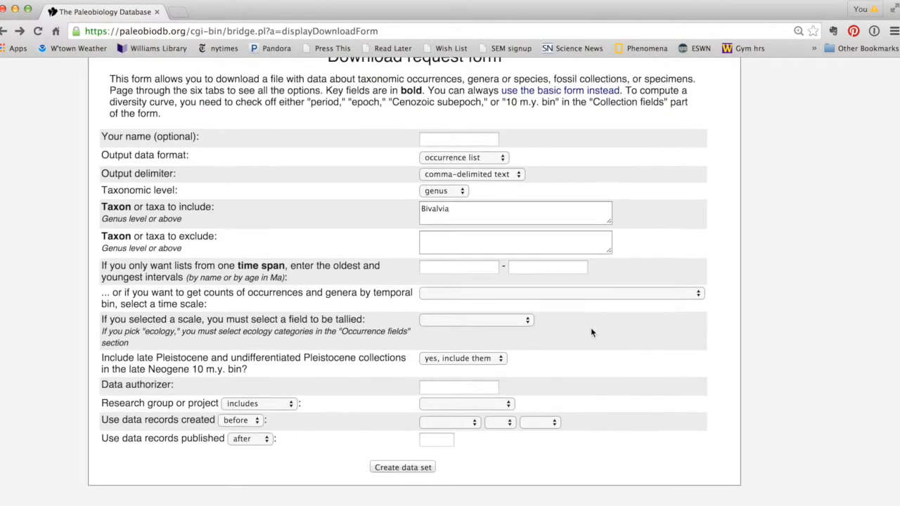
pyautogui.click(483, 139)
pyautogui.write('Phoebe')
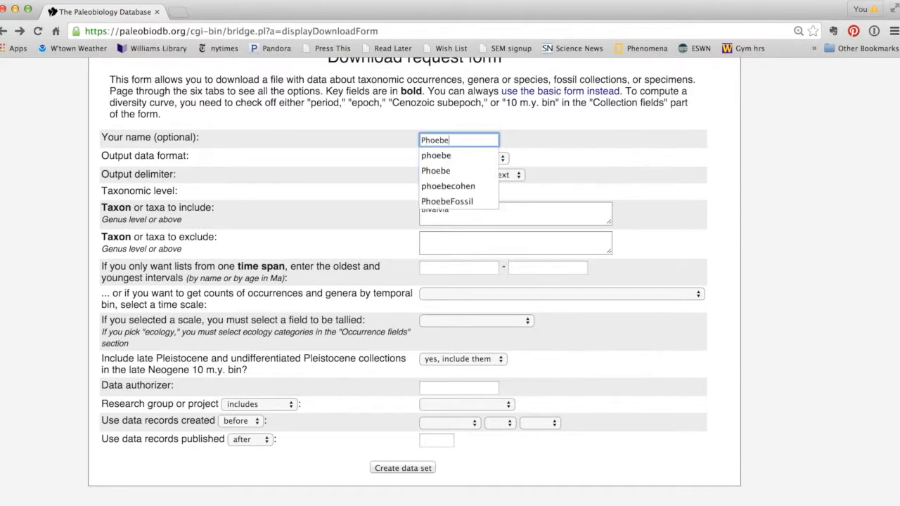
pyautogui.click(576, 141)
pyautogui.click(384, 470)
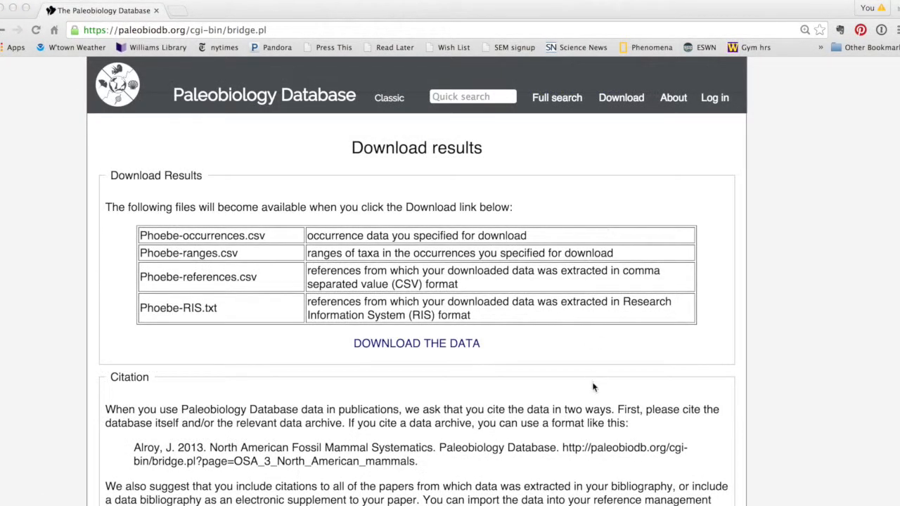
# - Download the generated data files and switch to Microsoft Excel with the Phoebe-occs.csv sheet
pyautogui.click(443, 343)
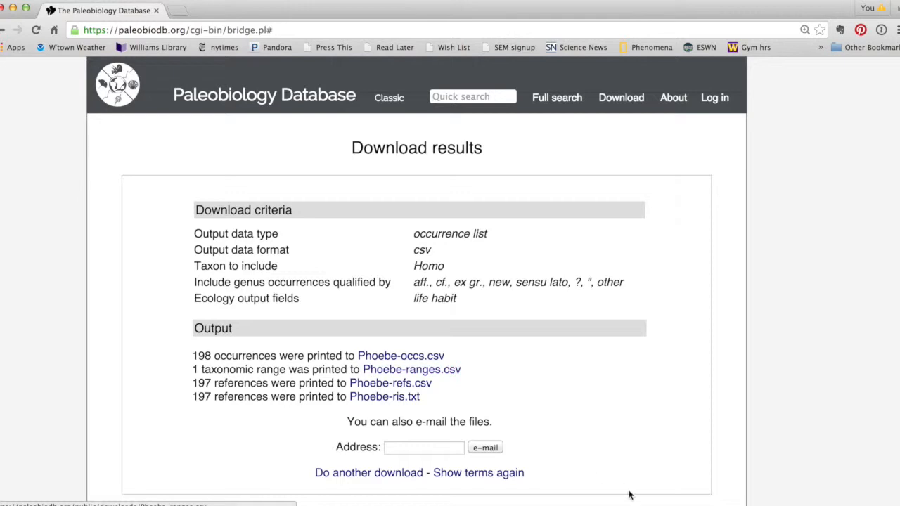
pyautogui.click(550, 505)
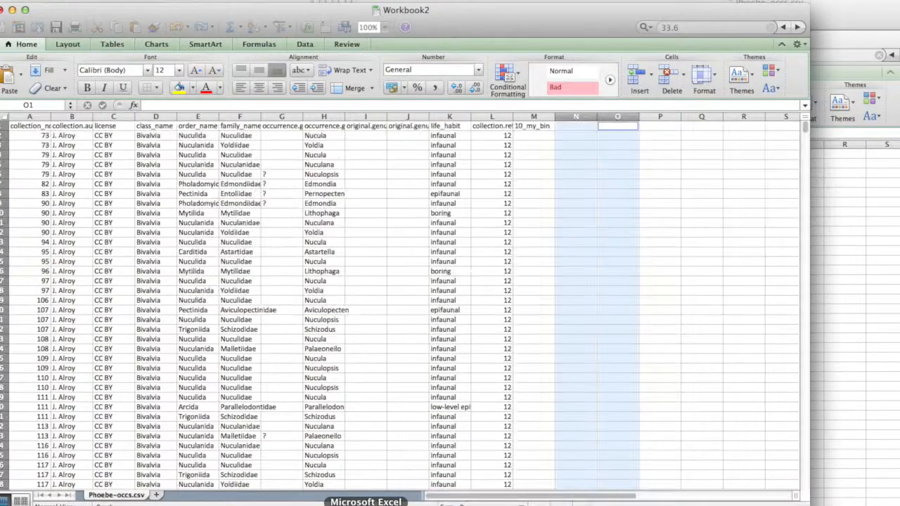
pyautogui.click(398, 371)
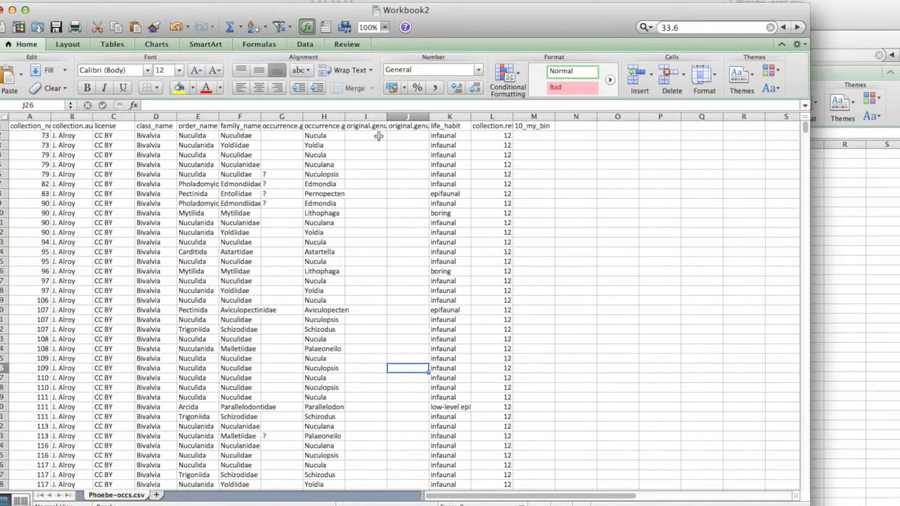
# - Examine the collection.reference_no and 10_my_bin columns of the occurrence sheet, checking which rows have a time bin
pyautogui.click(494, 127)
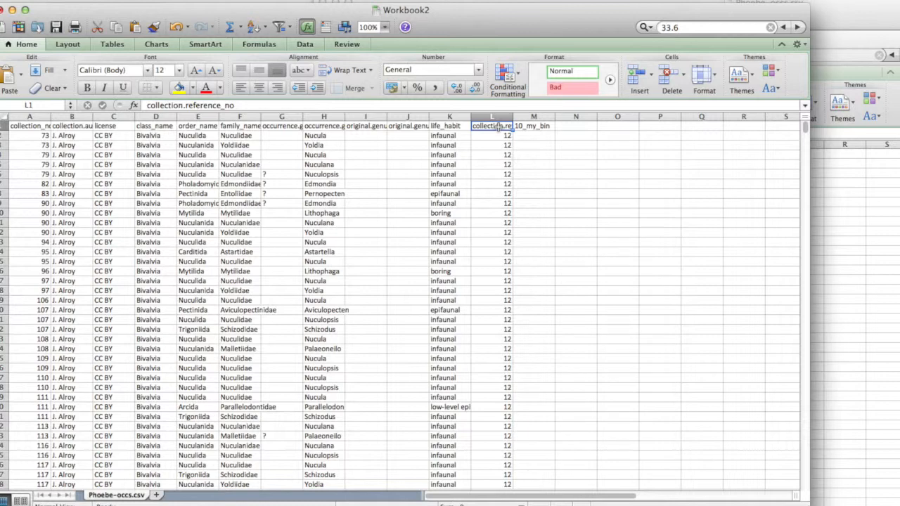
pyautogui.click(525, 127)
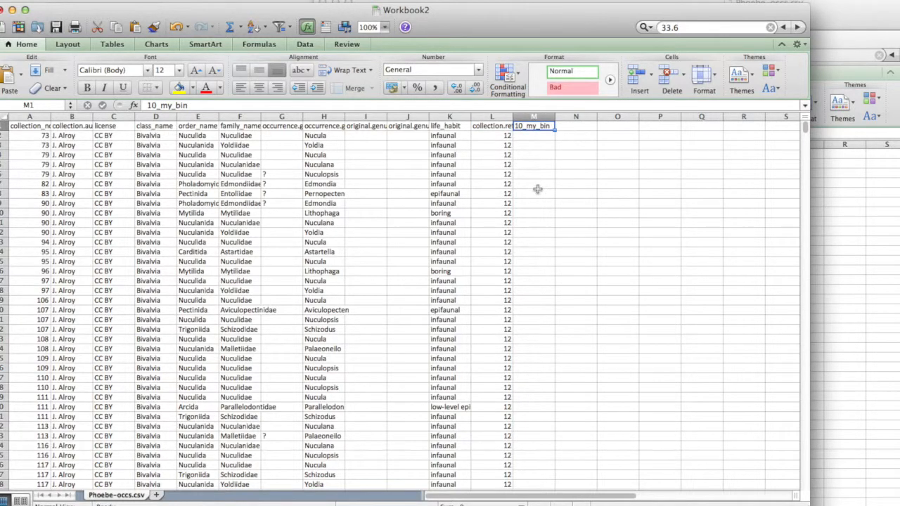
pyautogui.scroll(-3, 537, 189)
pyautogui.scroll(3, 537, 189)
pyautogui.scroll(-8, 539, 249)
pyautogui.scroll(-8, 539, 249)
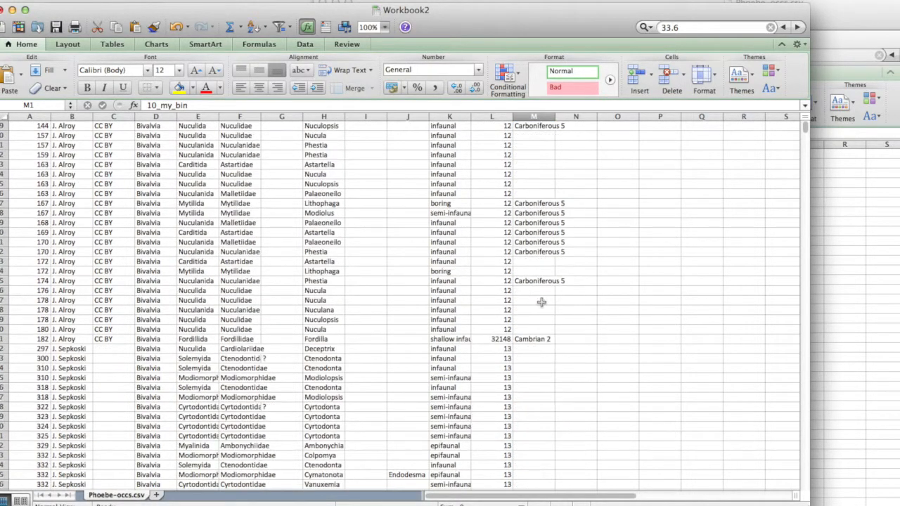
pyautogui.scroll(-2, 540, 302)
pyautogui.scroll(18, 539, 301)
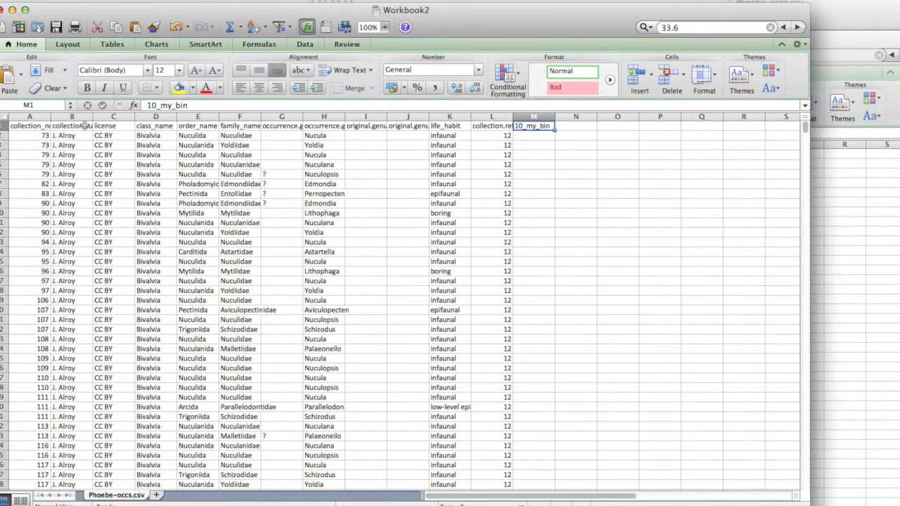
# - Examine the collection authorizer and license columns, and look through the occurrence records further down the sheet
pyautogui.click(81, 194)
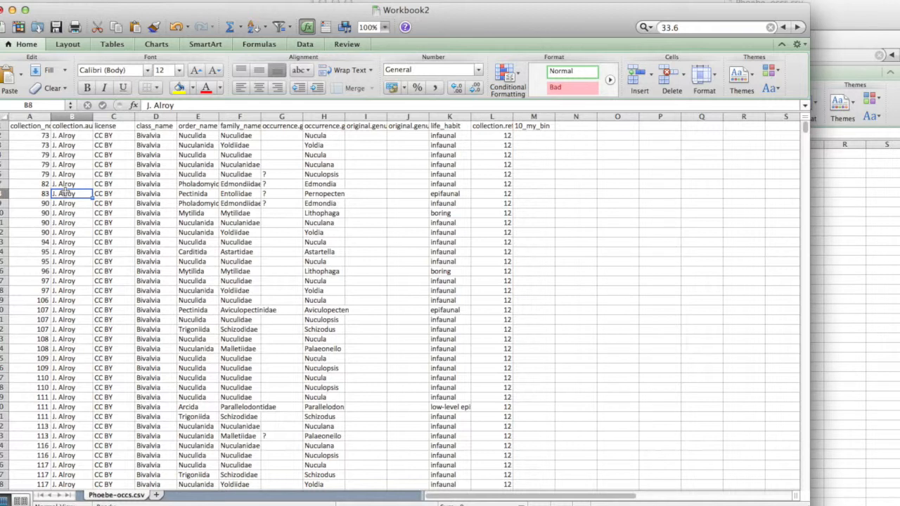
pyautogui.click(110, 213)
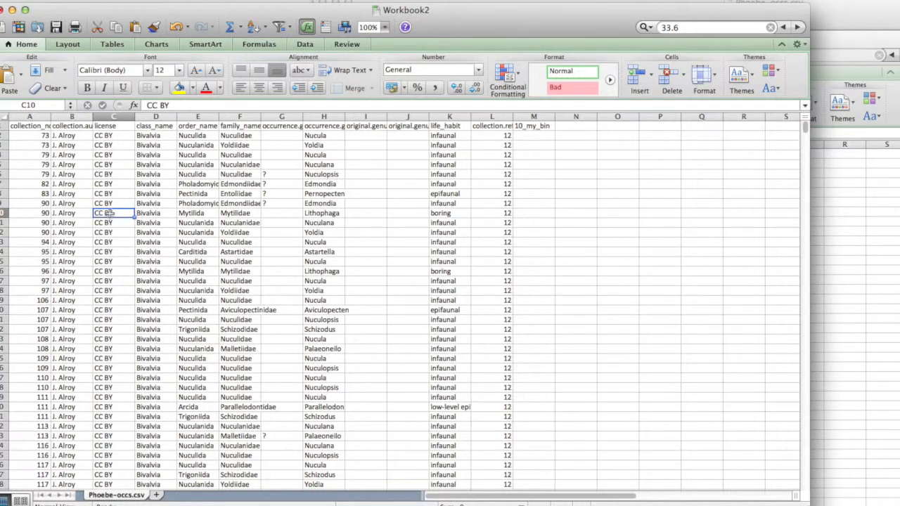
pyautogui.scroll(-20, 171, 280)
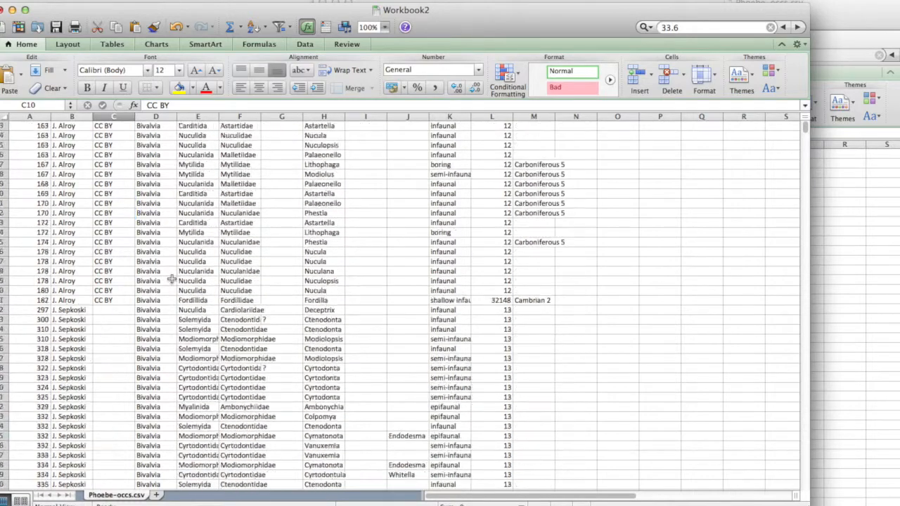
pyautogui.scroll(-12, 171, 279)
pyautogui.scroll(-20, 336, 300)
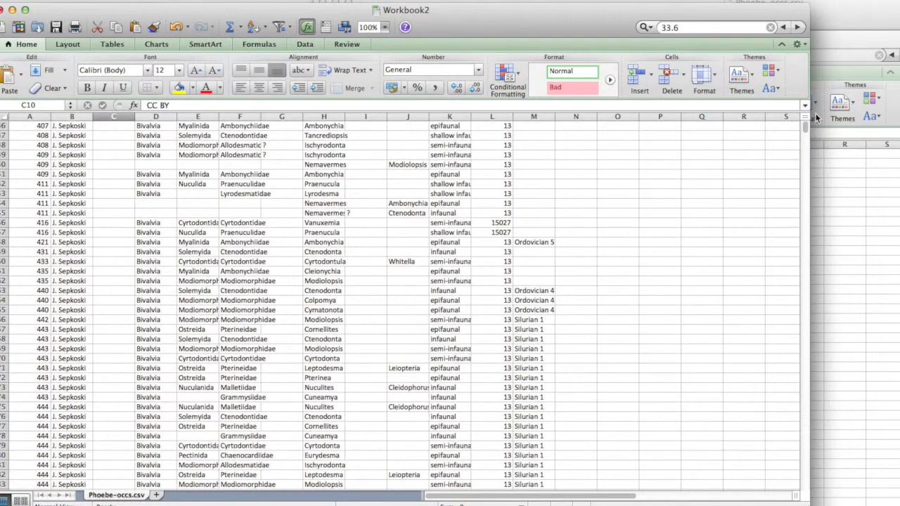
pyautogui.moveTo(807, 130); pyautogui.dragTo(806, 151)
pyautogui.scroll(10, 559, 313)
pyautogui.scroll(-20, 560, 313)
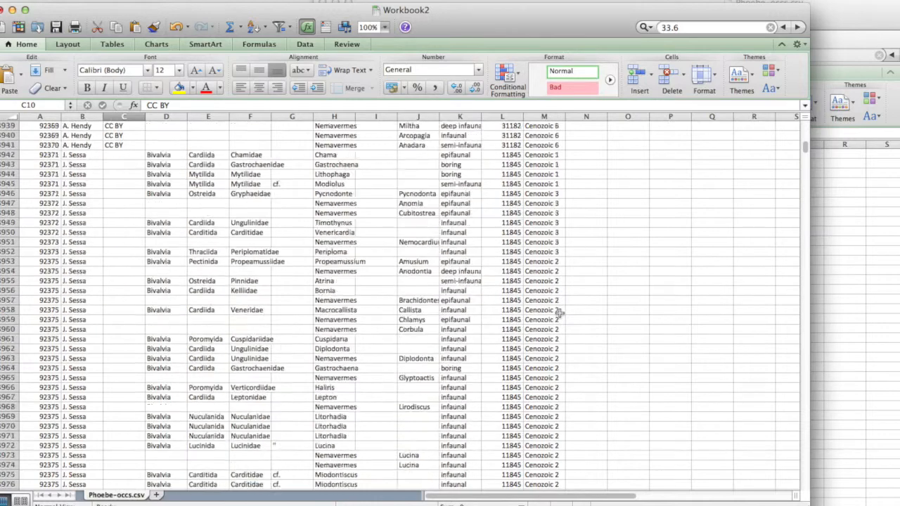
pyautogui.scroll(-15, 560, 313)
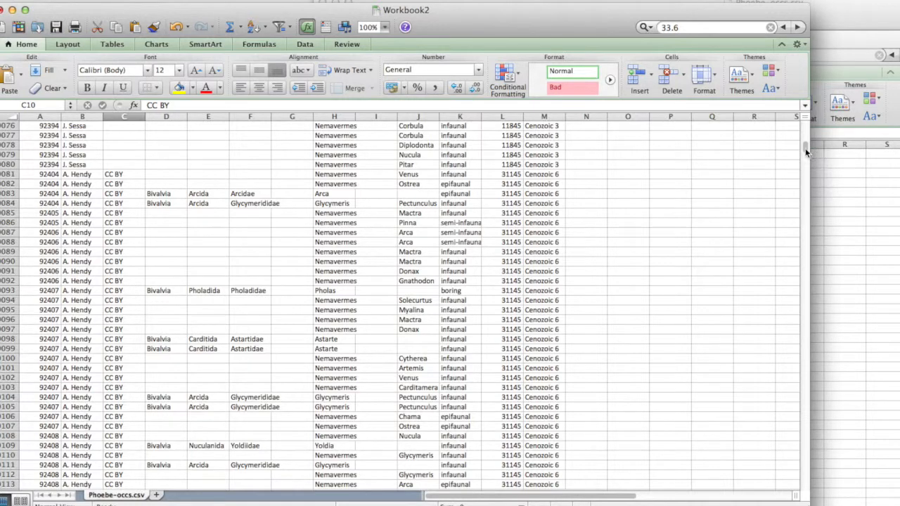
# - Compare the Phoebe-occs.csv records with the genus ranges in Phoebe-ranges.csv, checking the occurrence genus name column
pyautogui.moveTo(805, 146); pyautogui.dragTo(805, 121)
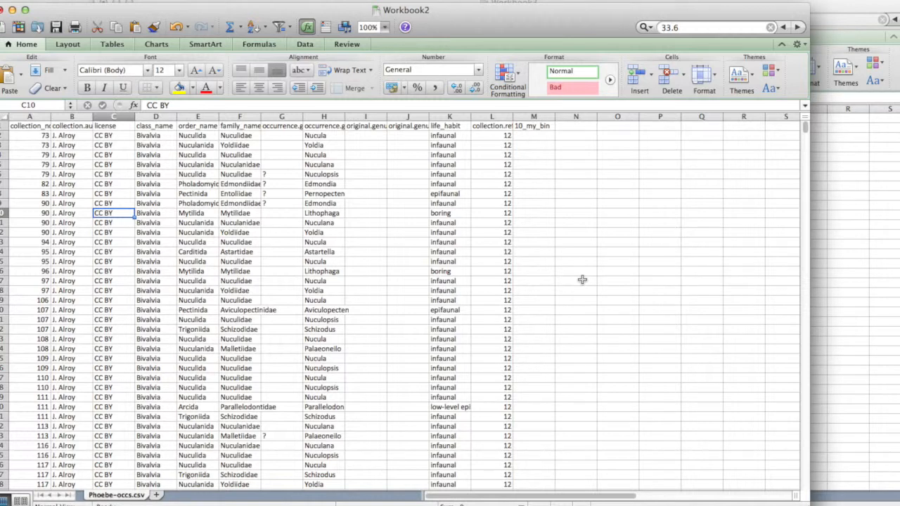
pyautogui.click(835, 216)
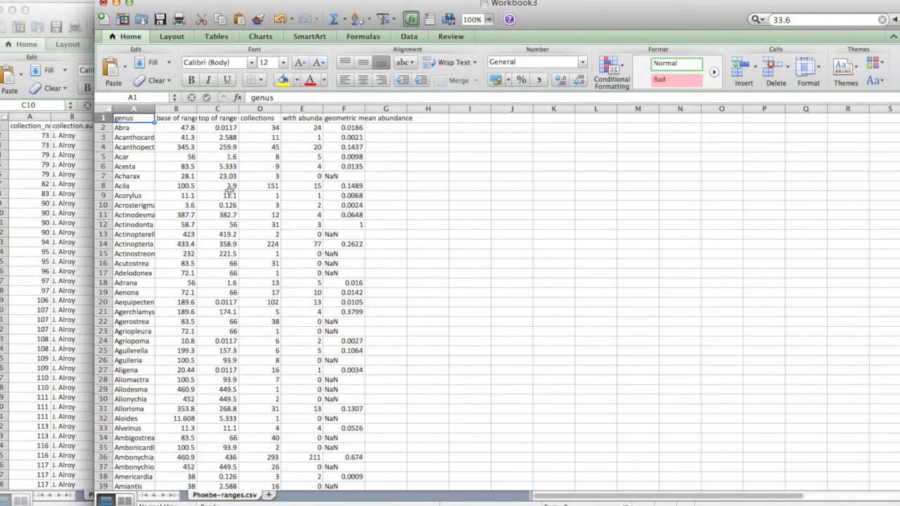
pyautogui.click(60, 218)
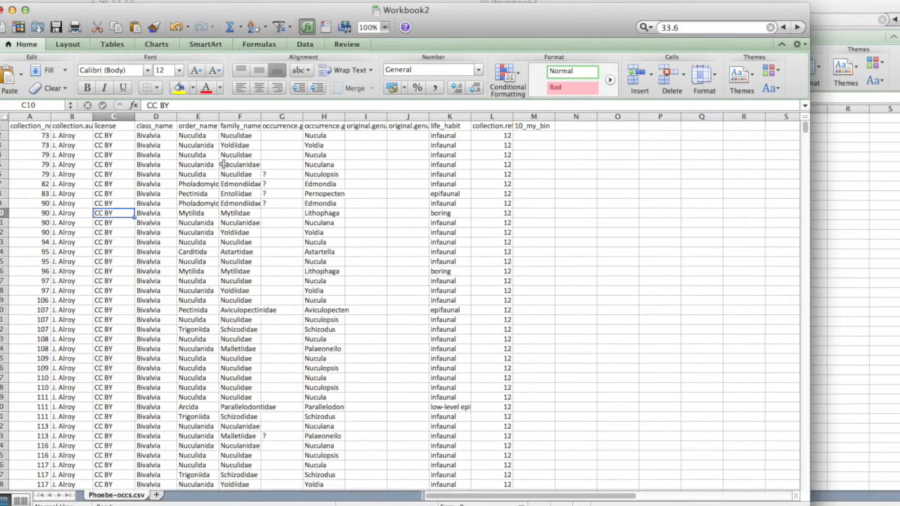
pyautogui.click(313, 156)
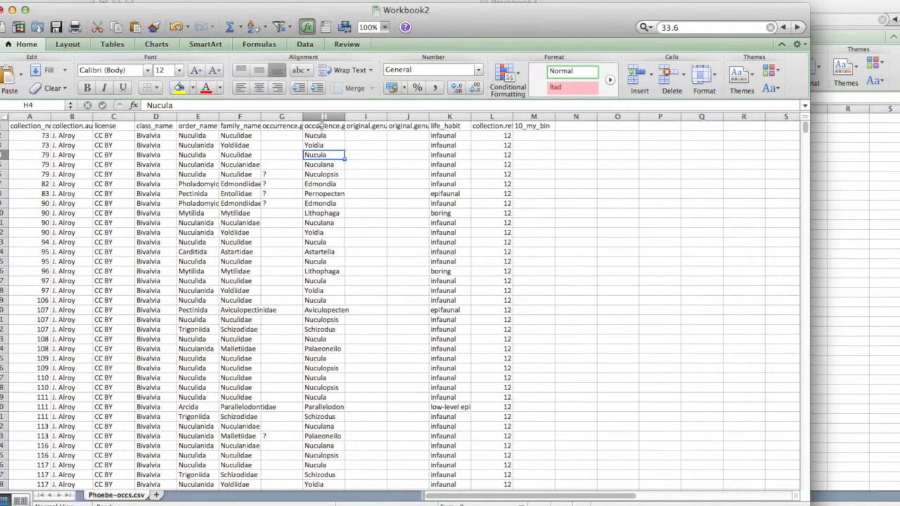
pyautogui.click(321, 125)
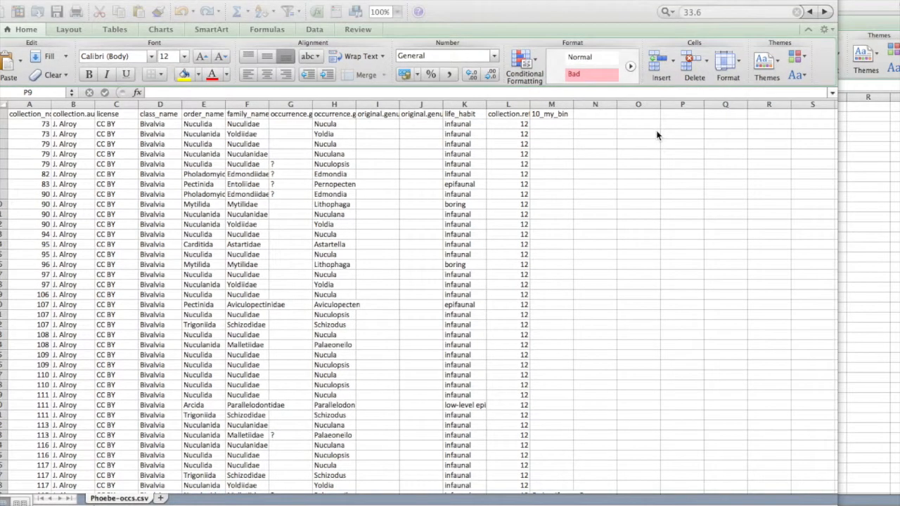
# - Add the column headers FAD in N1 and LAD in O1 of the occurrence sheet
pyautogui.click(610, 118)
pyautogui.click(610, 118)
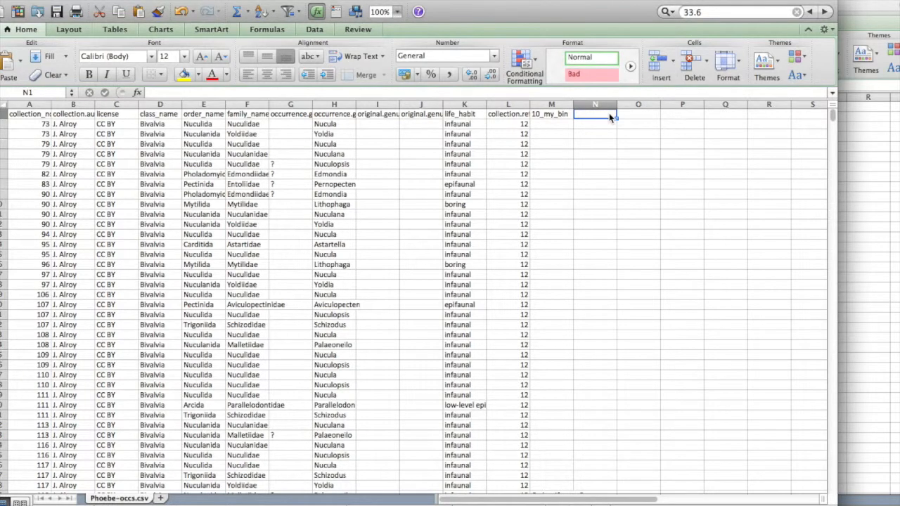
pyautogui.write('FAD')
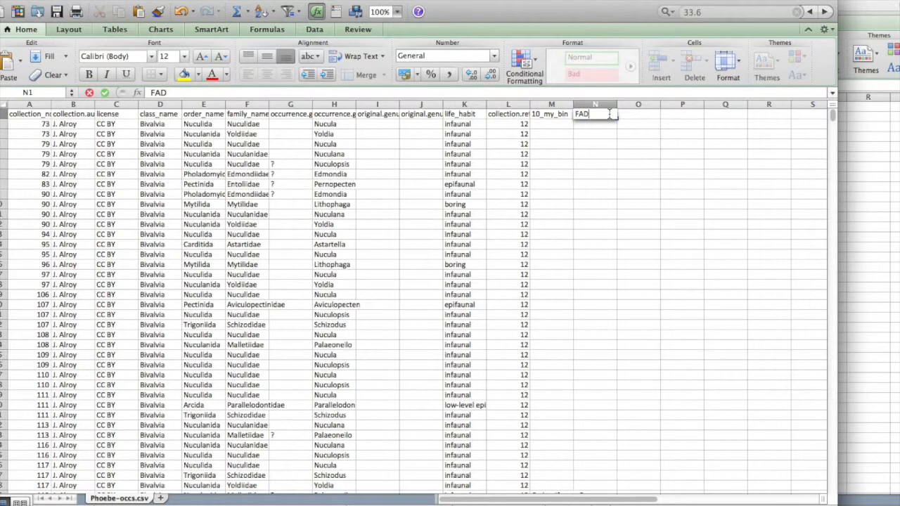
pyautogui.press('Tab')
pyautogui.write('LAD')
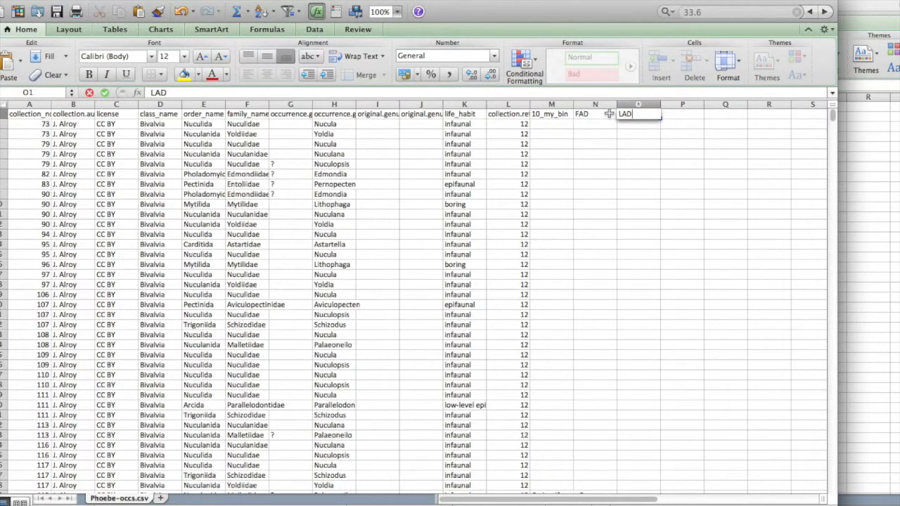
pyautogui.press('Return')
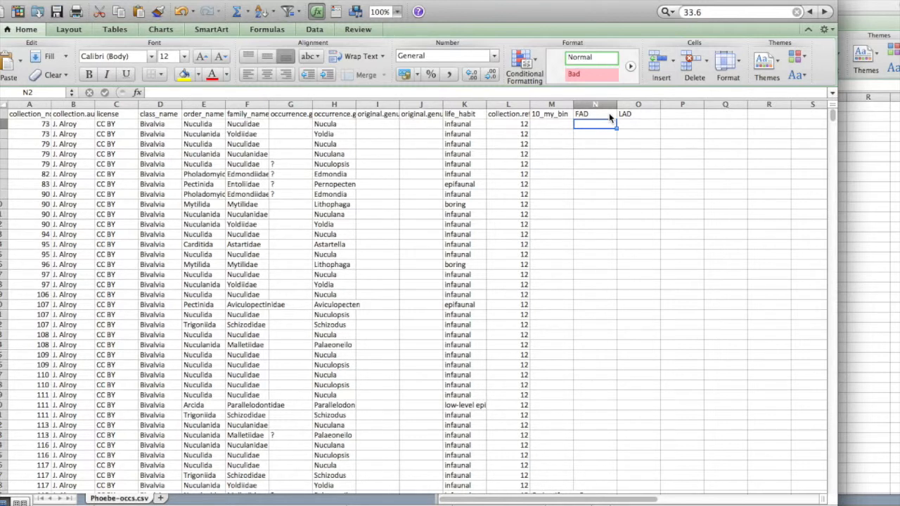
# - Move the Phoebe-ranges.csv sheet into the occurrence workbook, ahead of Phoebe-occs.csv, and return to the occurrence sheet
pyautogui.click(879, 169)
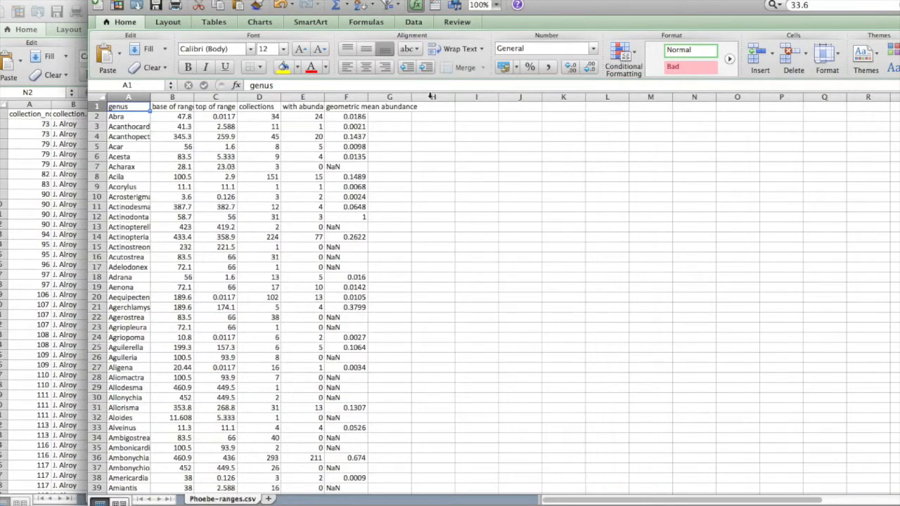
pyautogui.moveTo(551, 4); pyautogui.dragTo(602, 4)
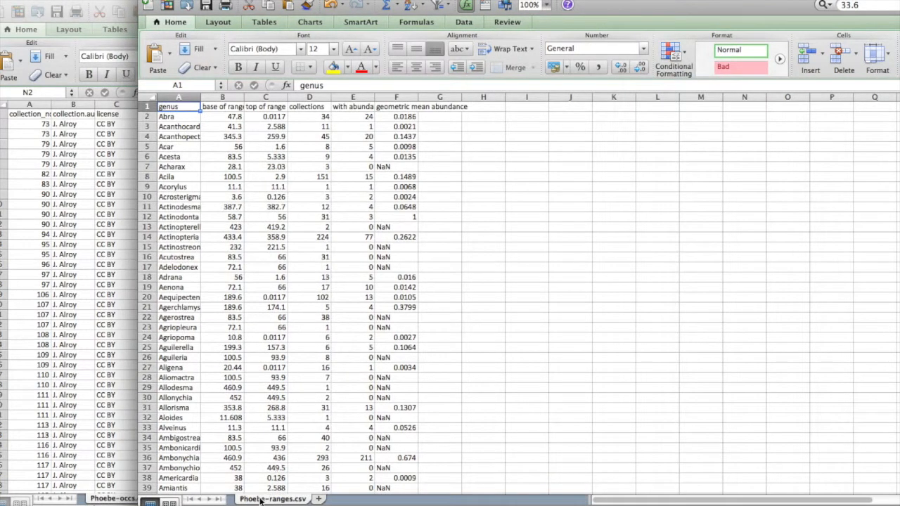
pyautogui.moveTo(260, 500); pyautogui.dragTo(108, 501)
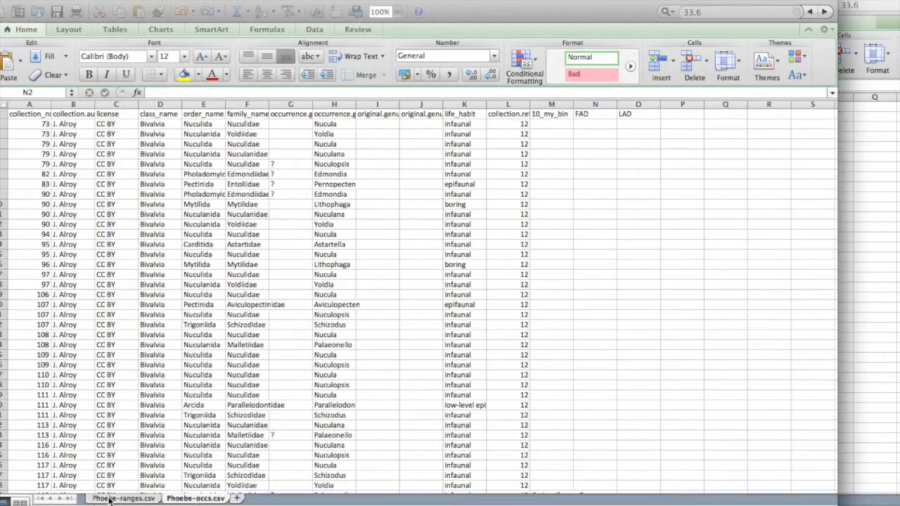
pyautogui.click(208, 500)
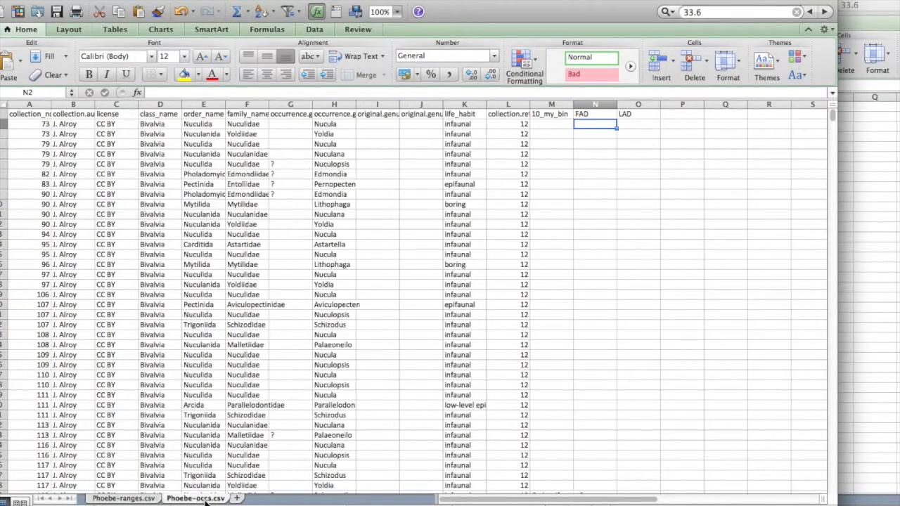
pyautogui.click(142, 500)
pyautogui.click(193, 501)
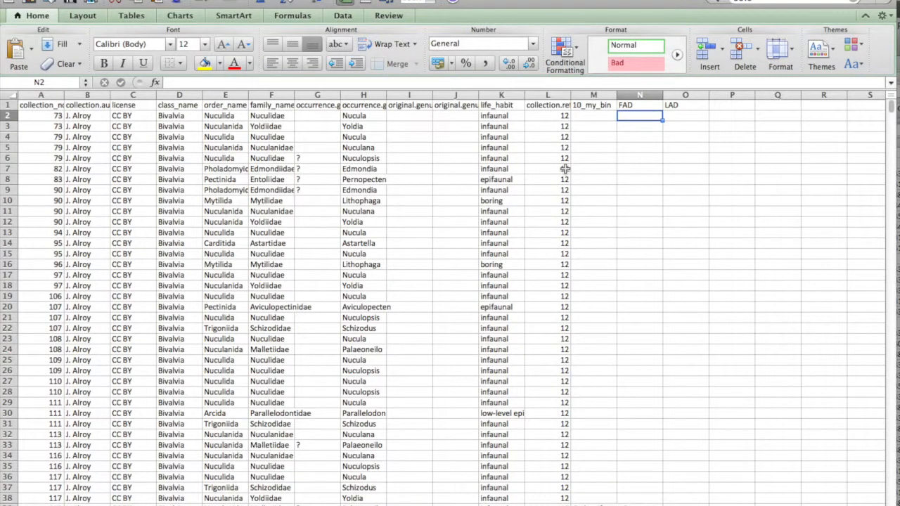
# - Start a VLOOKUP formula in the first FAD cell, N2, with the genus name in h2 as the lookup value
pyautogui.write('=V')
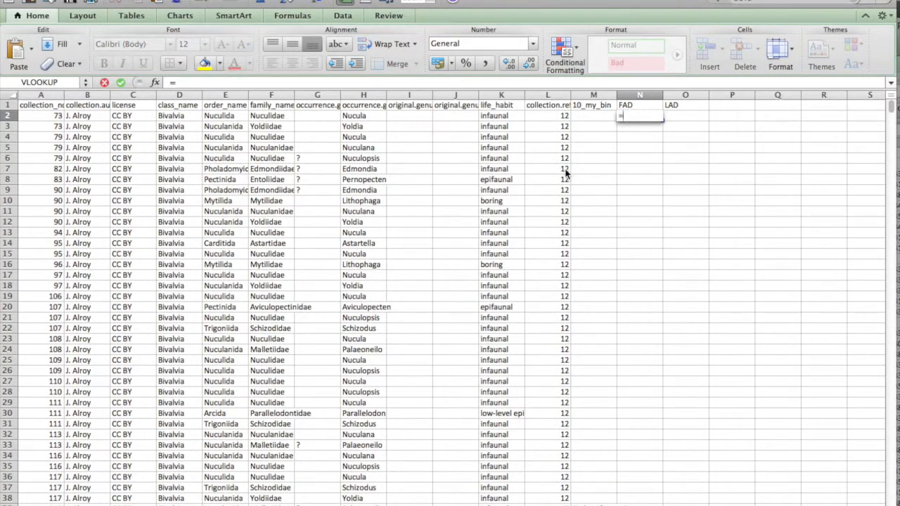
pyautogui.click(566, 168)
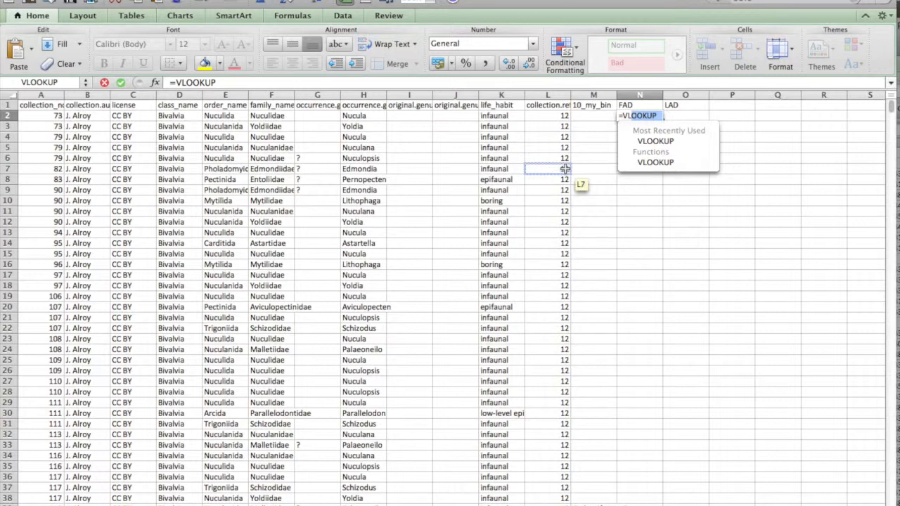
pyautogui.doubleClick(673, 141)
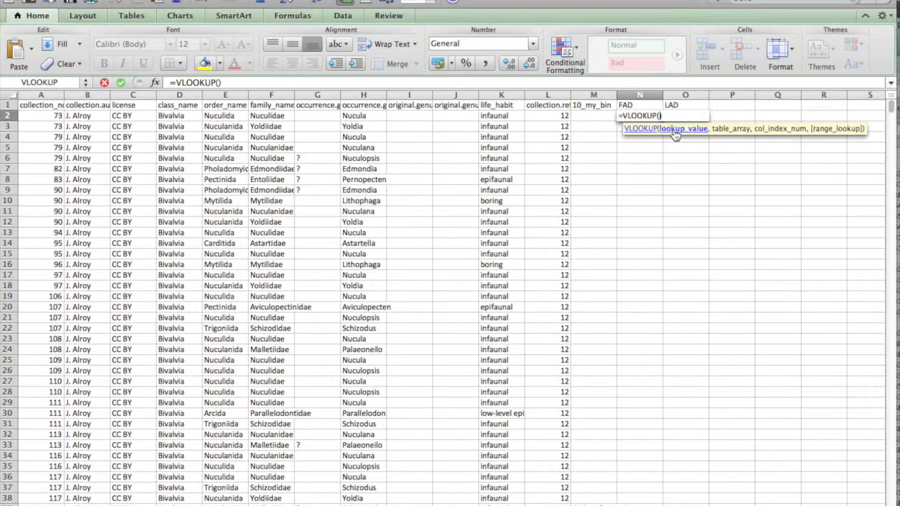
pyautogui.write('h2')
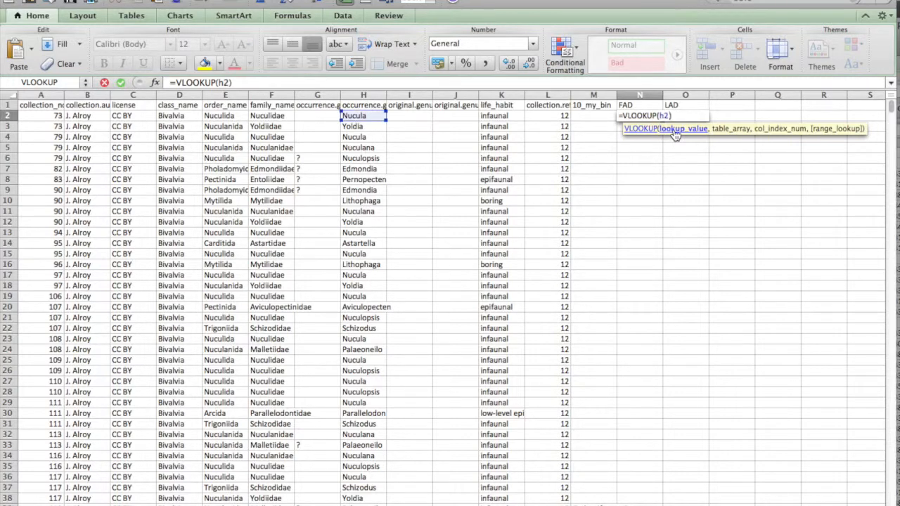
pyautogui.write(',')
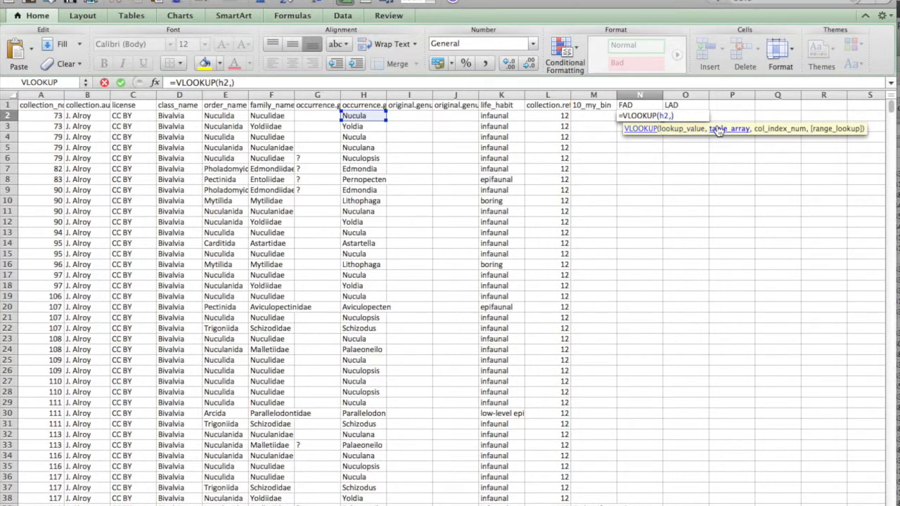
# - Make the lookup formula's table array refer to the 'Phoebe-ranges.csv' sheet
pyautogui.hotkey('ctrl', 'pagedown')
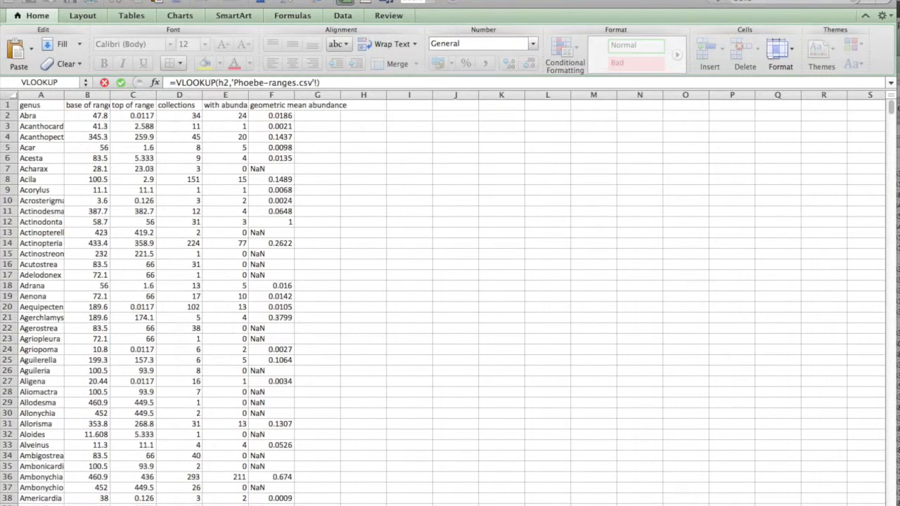
pyautogui.hotkey('ctrl', 'pageup')
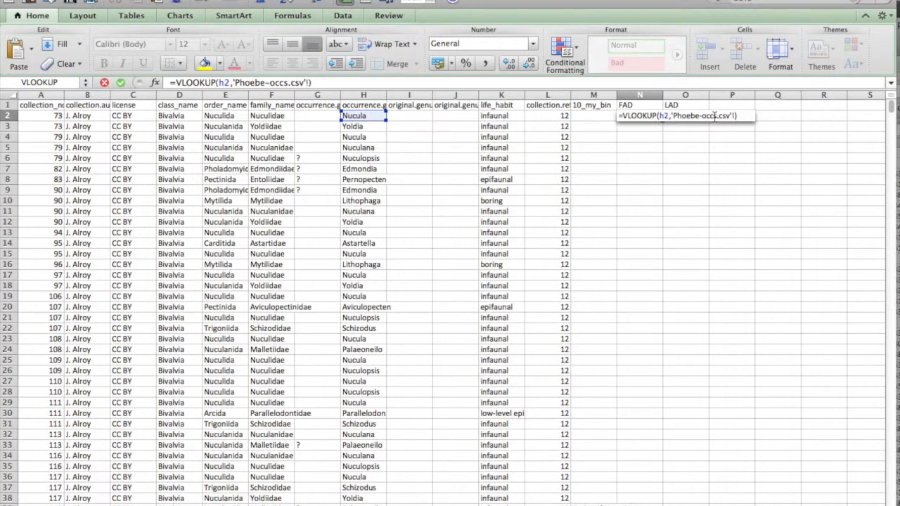
pyautogui.press('BackSpace')
pyautogui.press('BackSpace')
pyautogui.press('BackSpace')
pyautogui.press('BackSpace')
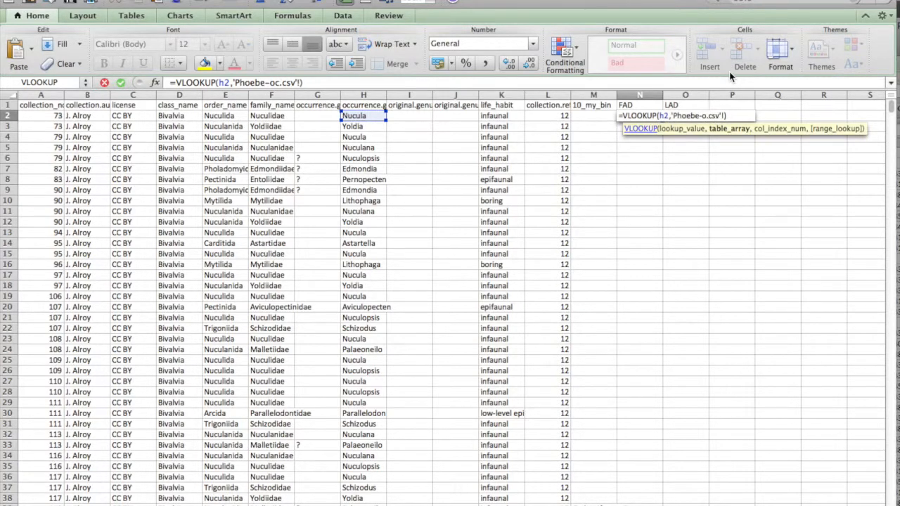
pyautogui.write('ranges')
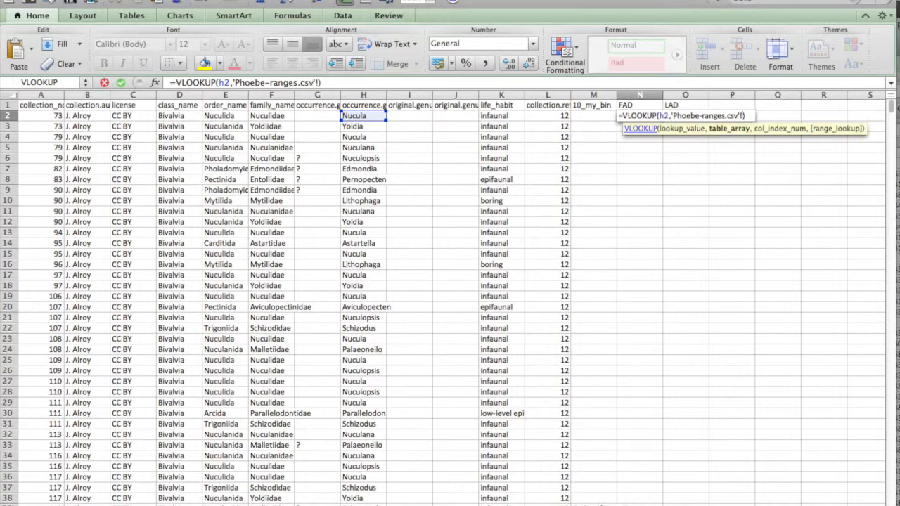
# - Complete the N2 formula with table columns $A:$F, column index 2 and range lookup TRUE, and enter it
pyautogui.write('$A$')
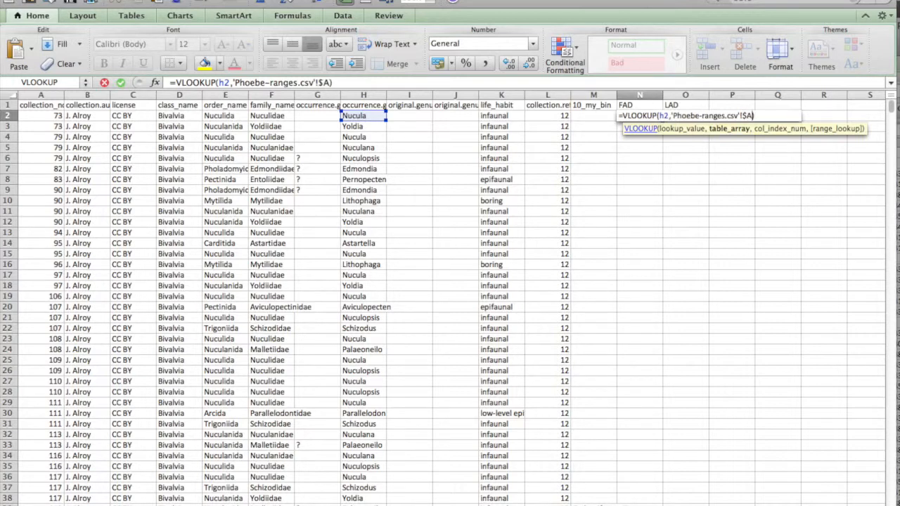
pyautogui.write('F,2')
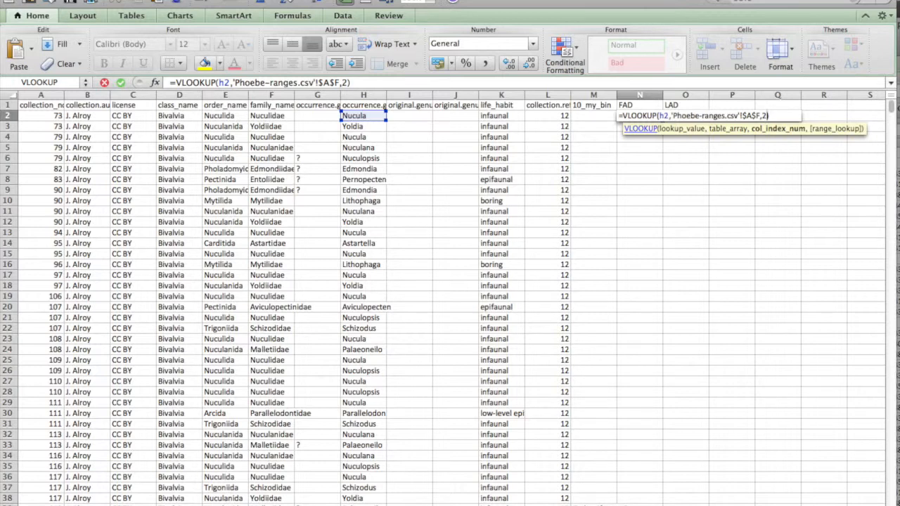
pyautogui.write(',TRUE')
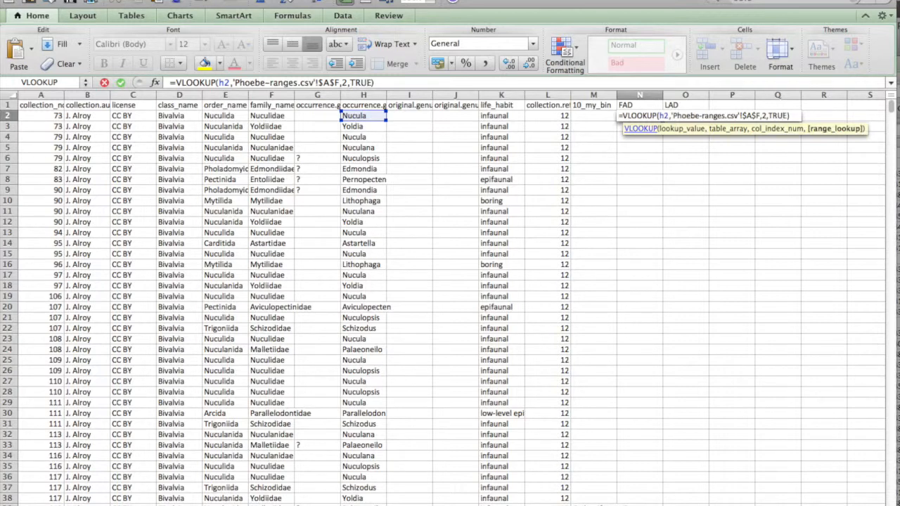
pyautogui.press('Return')
pyautogui.press('Return')
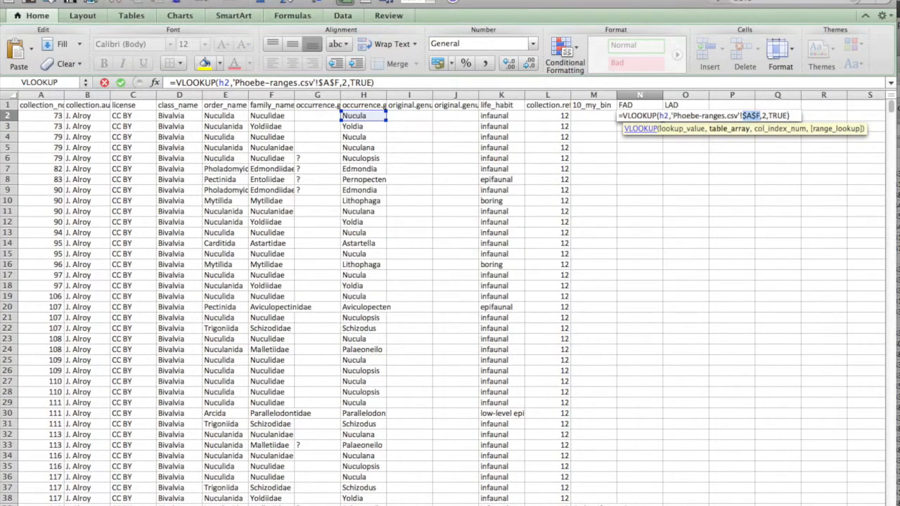
pyautogui.click(752, 117)
pyautogui.write(':')
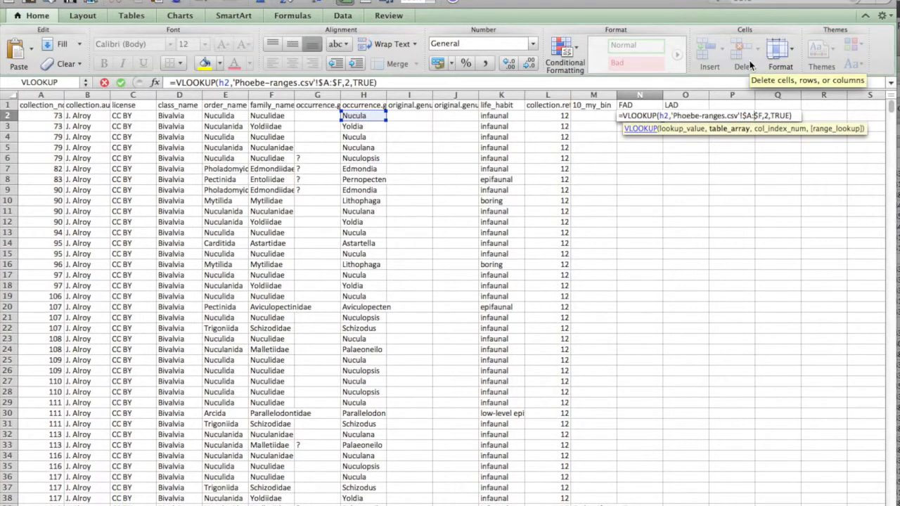
pyautogui.press('Return')
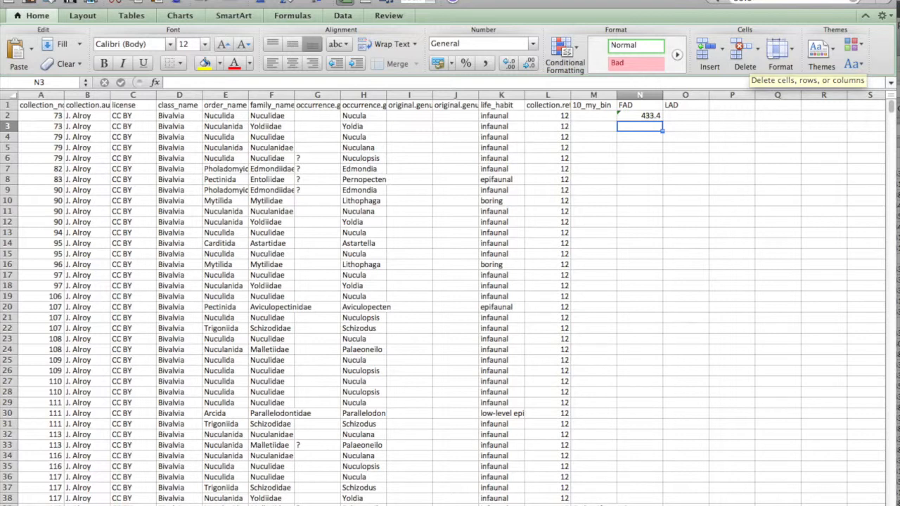
# - Review the N2 lookup formula against the genus and base of range columns in Phoebe-ranges.csv
pyautogui.click(146, 504)
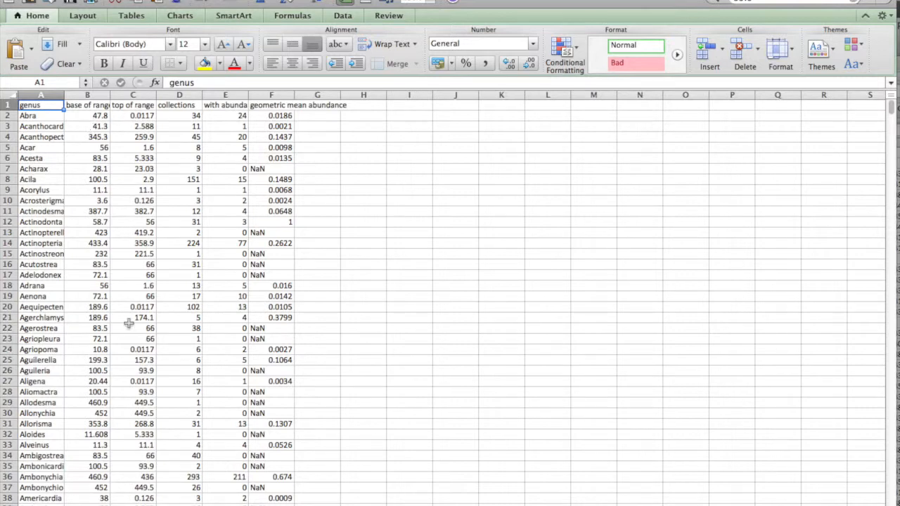
pyautogui.click(221, 504)
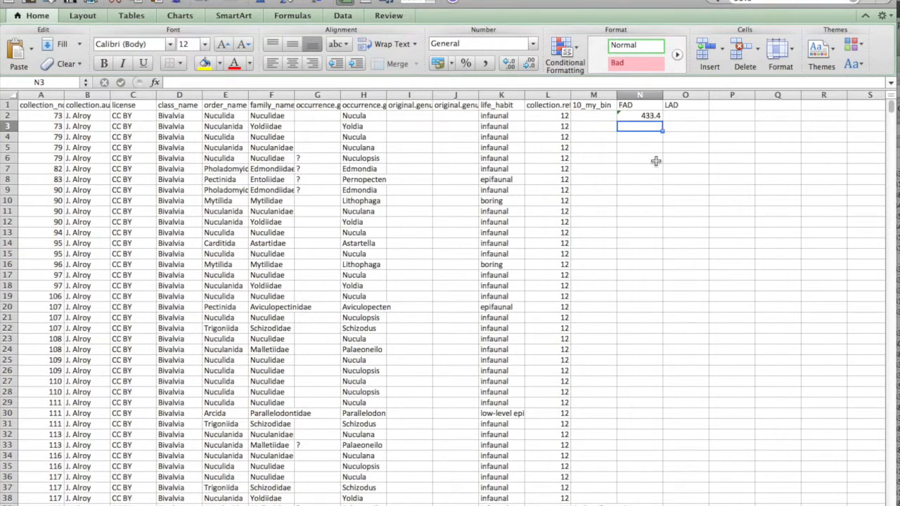
pyautogui.click(645, 115)
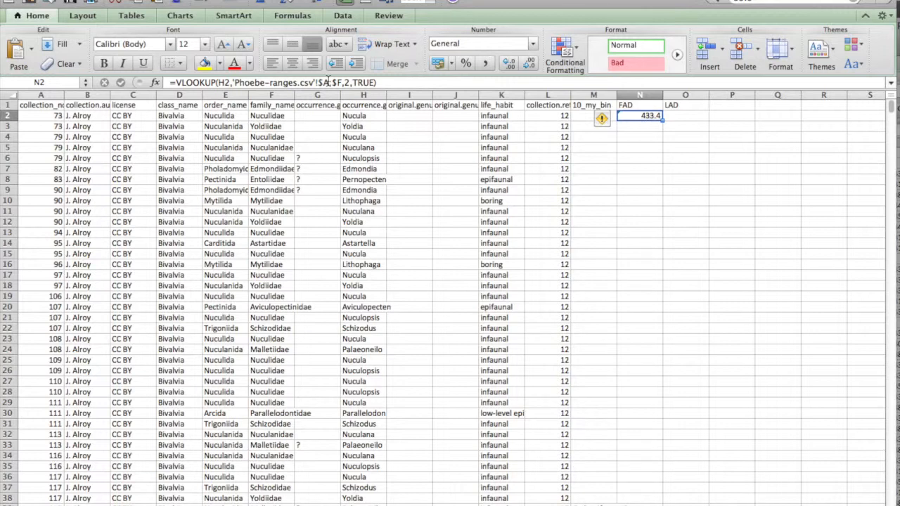
pyautogui.press('super+grave')
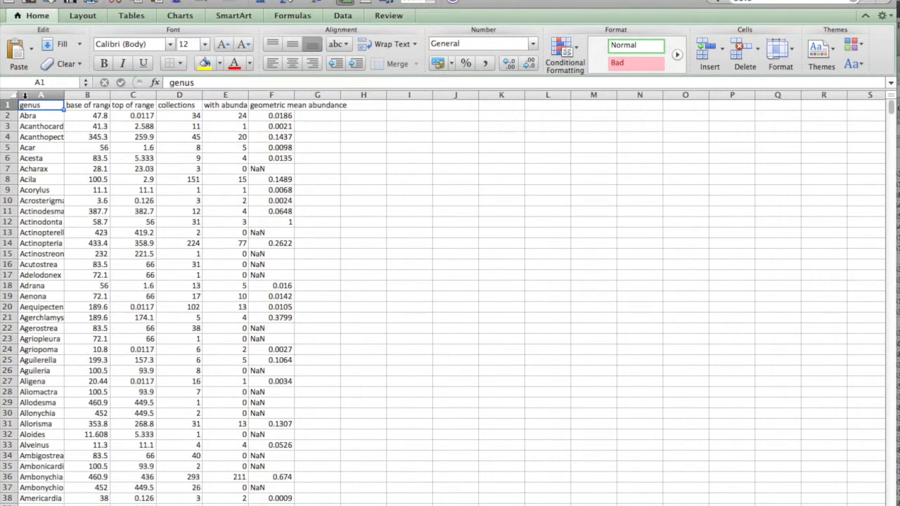
pyautogui.press('super+grave')
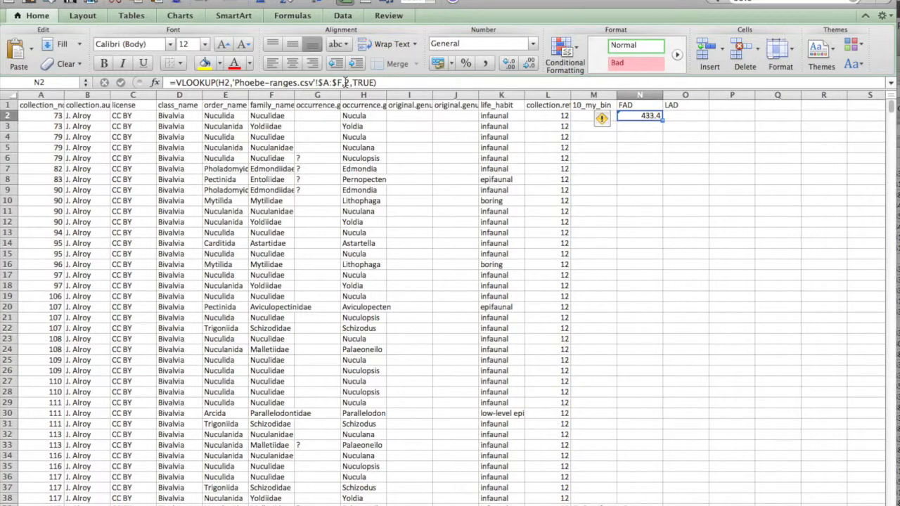
pyautogui.press('super+grave')
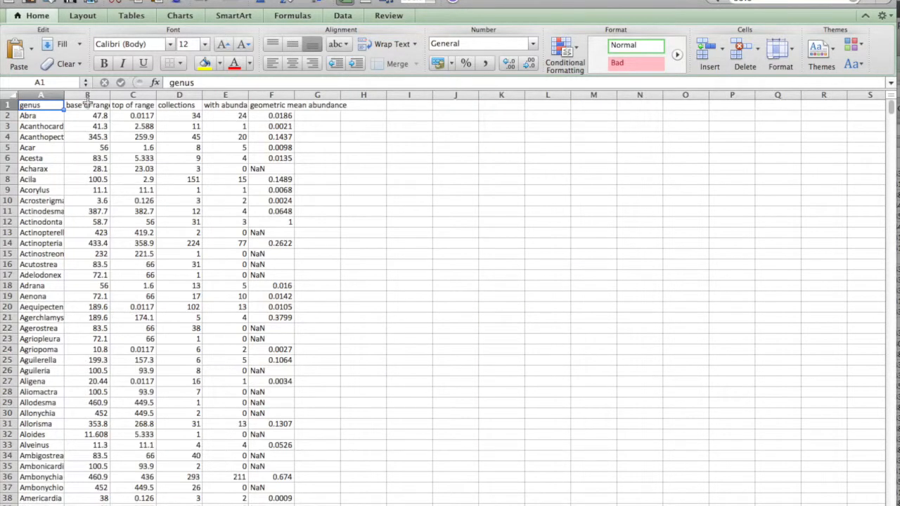
# - Return to the occurrence sheet and copy the N2 lookup formula into the first LAD cell, O2
pyautogui.press('super+grave')
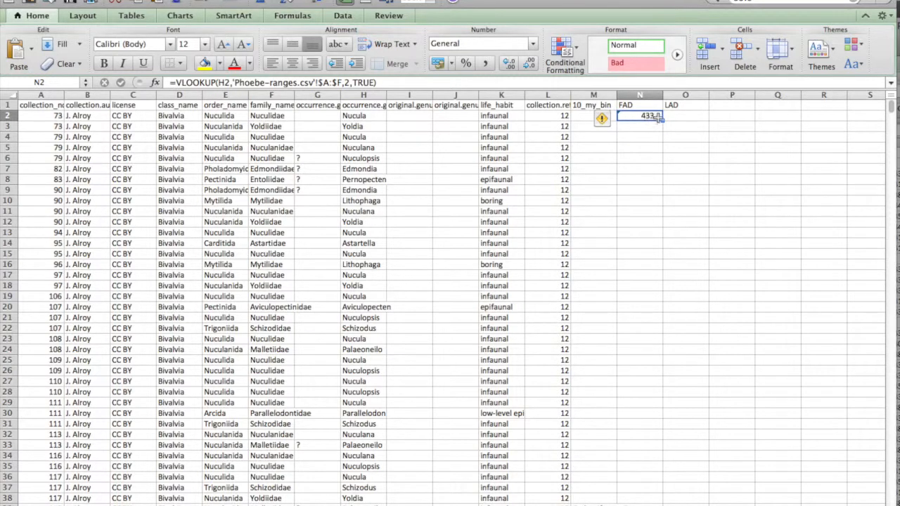
pyautogui.moveTo(662, 120); pyautogui.dragTo(693, 117)
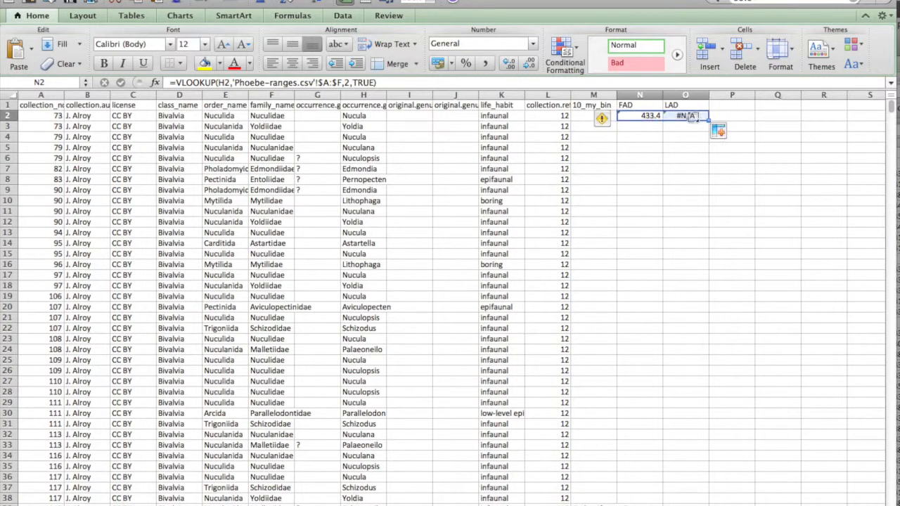
pyautogui.click(686, 116)
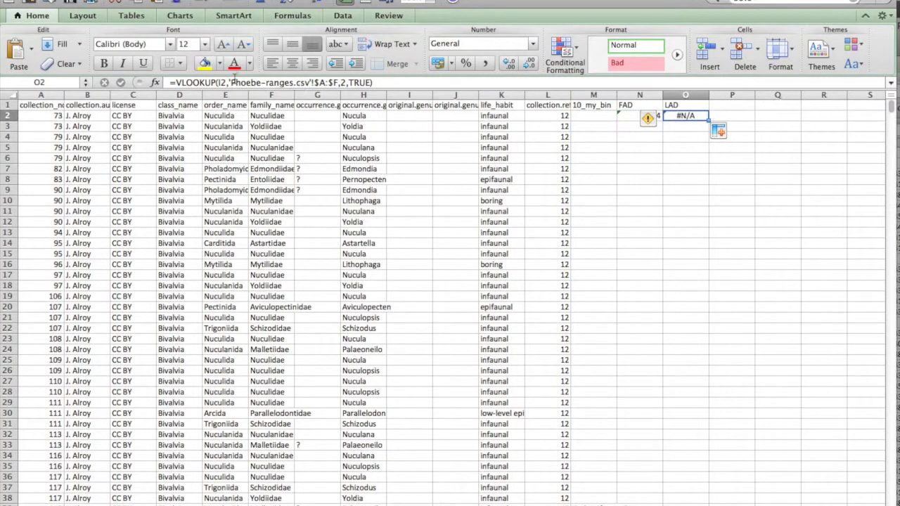
# - Change the O2 formula's lookup value to h2 and its column index to 3, and check it against the top of range column
pyautogui.click(223, 83)
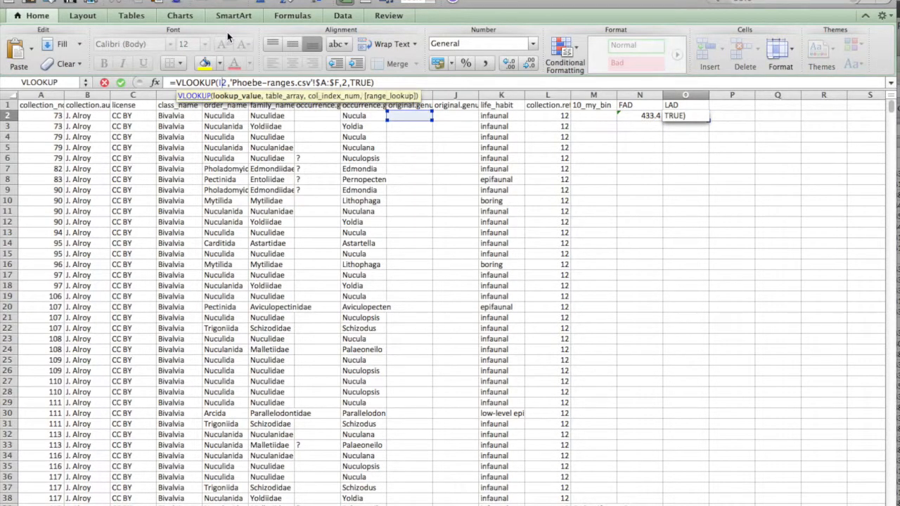
pyautogui.press('BackSpace')
pyautogui.write('h')
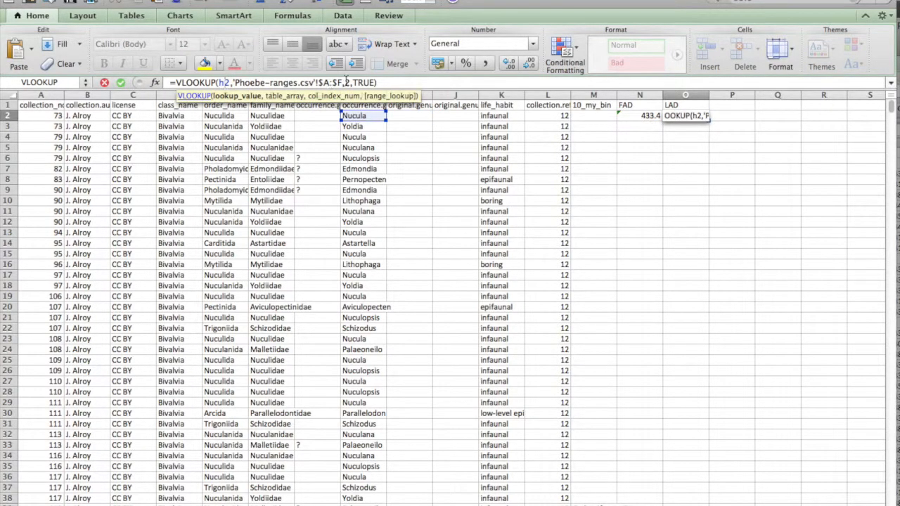
pyautogui.click(349, 83)
pyautogui.press('BackSpace')
pyautogui.write('6')
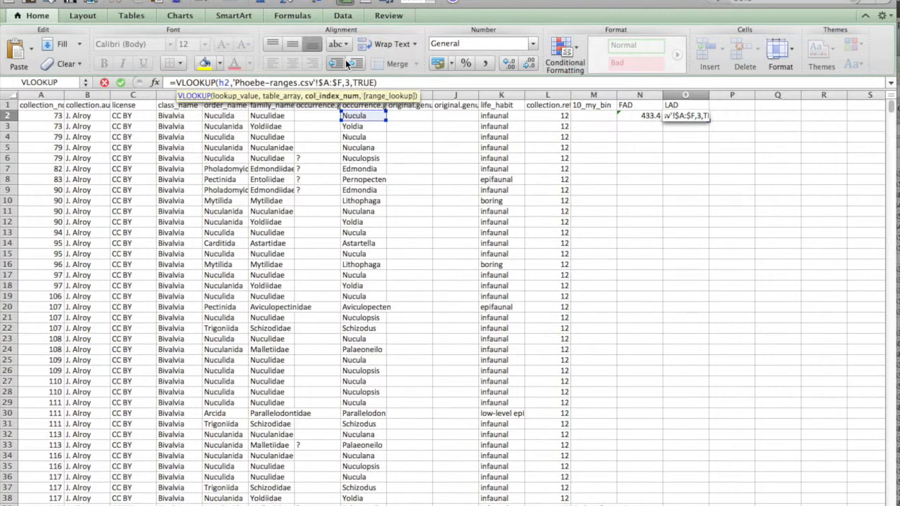
pyautogui.press('Return')
pyautogui.press('super+grave')
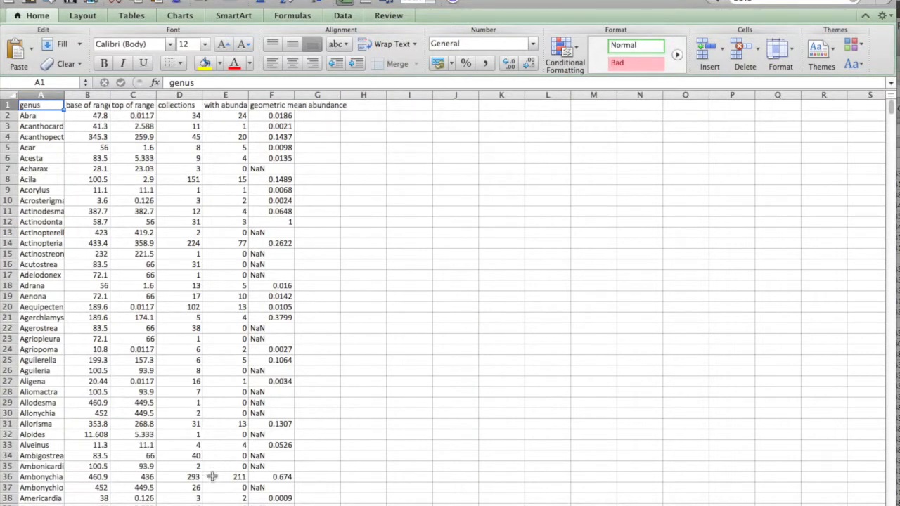
pyautogui.press('super+grave')
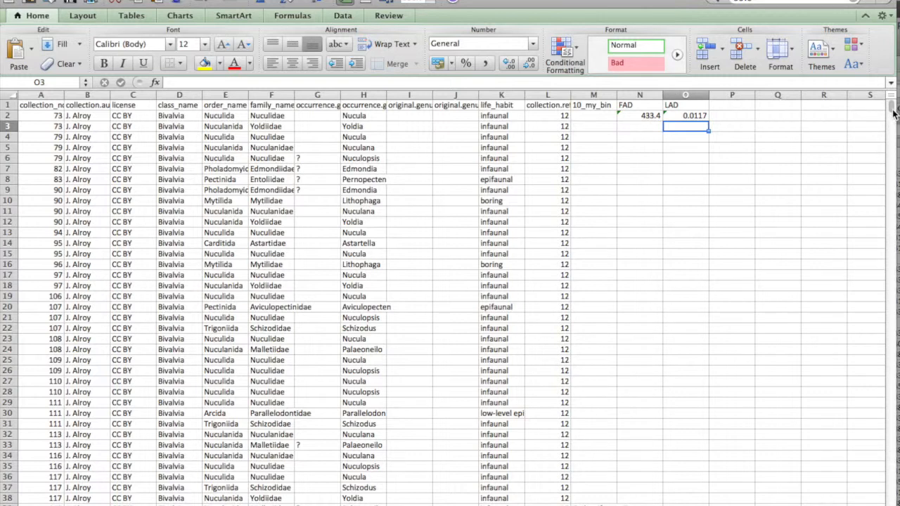
# - Enter d as an end marker in the FAD and LAD columns of row 70438, just below the last record
pyautogui.moveTo(891, 107); pyautogui.dragTo(889, 134)
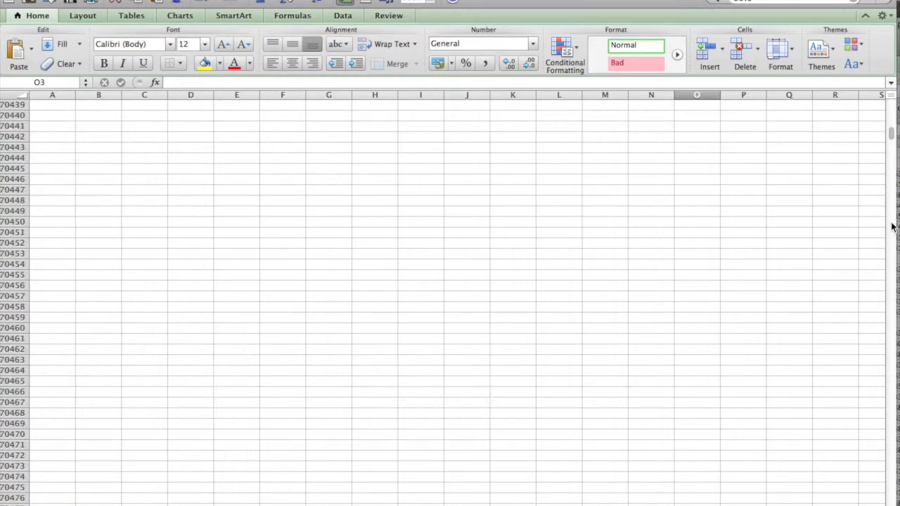
pyautogui.click(892, 112)
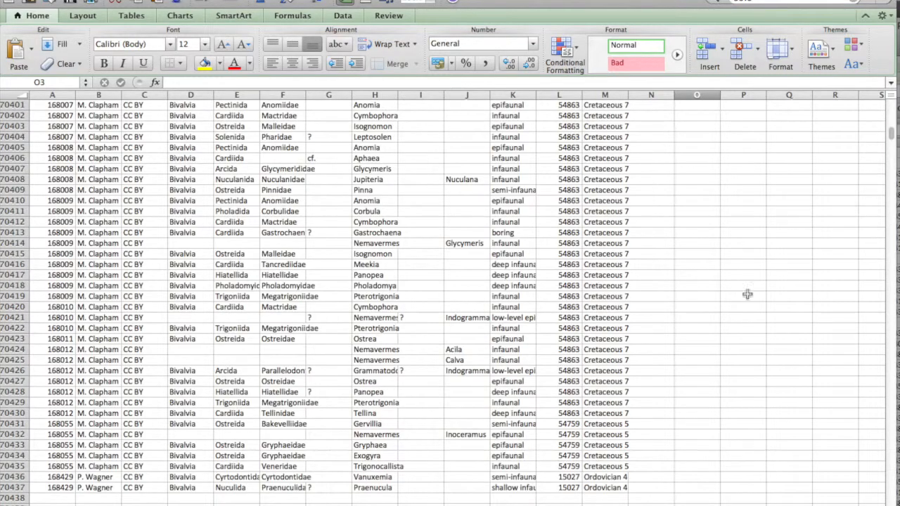
pyautogui.click(645, 496)
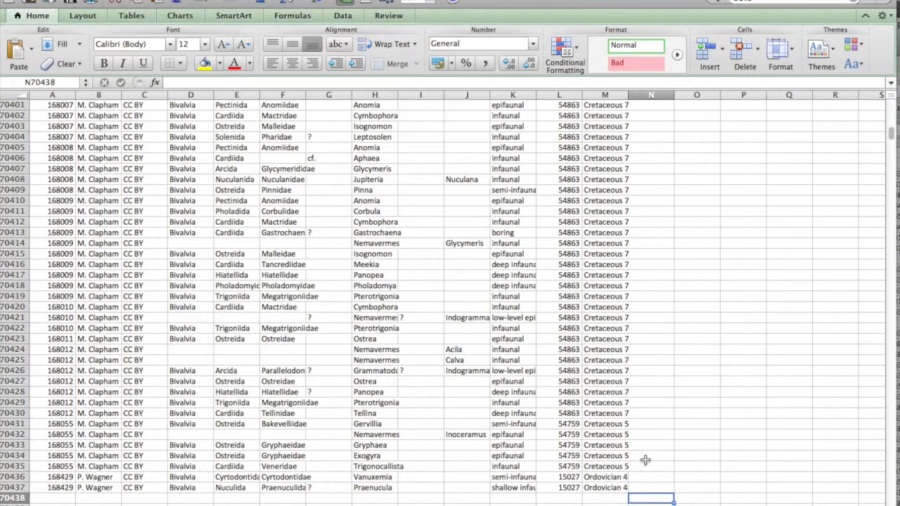
pyautogui.scroll(-2, 645, 459)
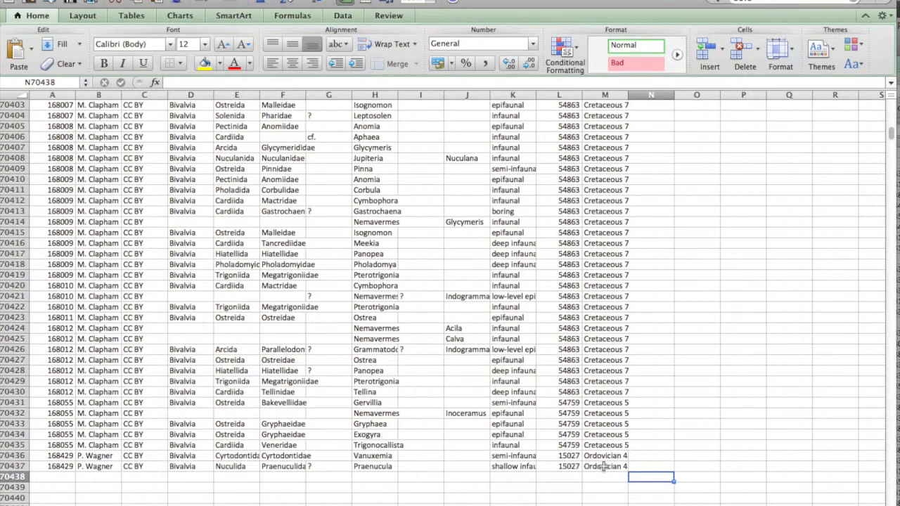
pyautogui.write('d')
pyautogui.scroll(3, 808, 338)
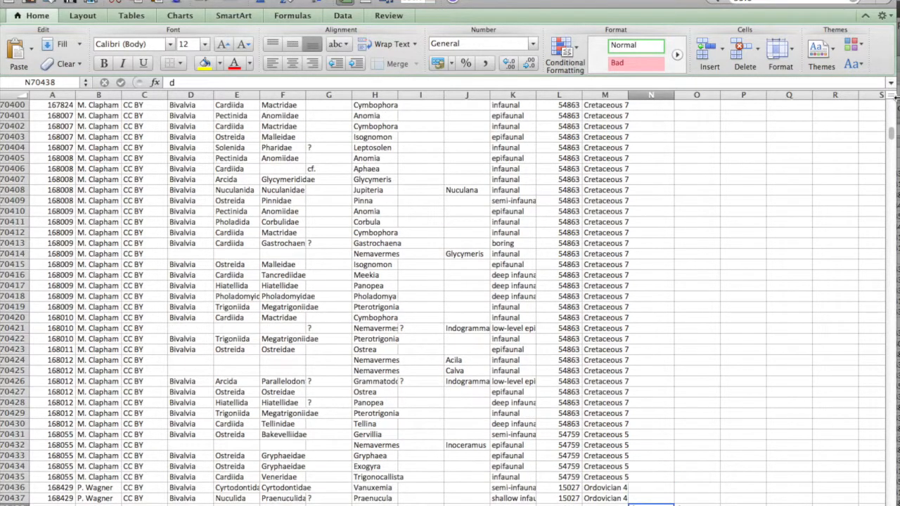
pyautogui.moveTo(891, 136); pyautogui.dragTo(890, 110)
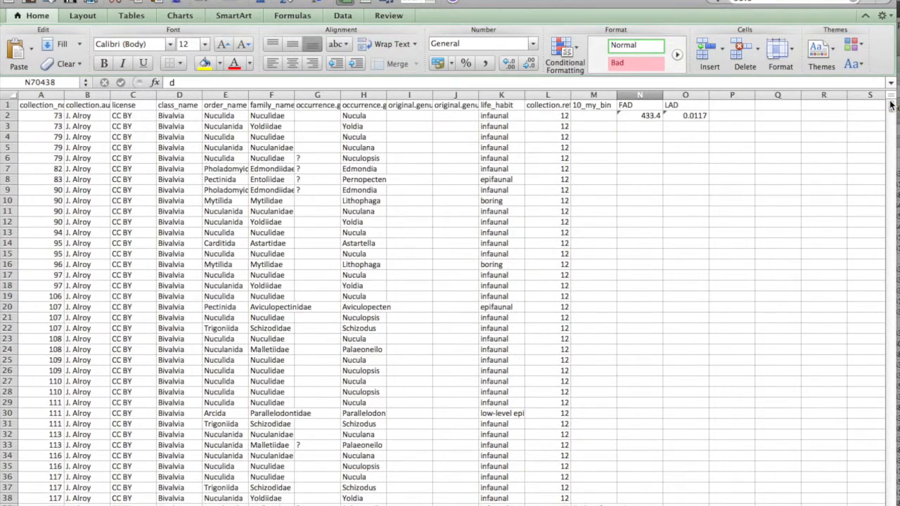
# - Fill the N2 lookup formula down the FAD column to row 70438
pyautogui.click(632, 116)
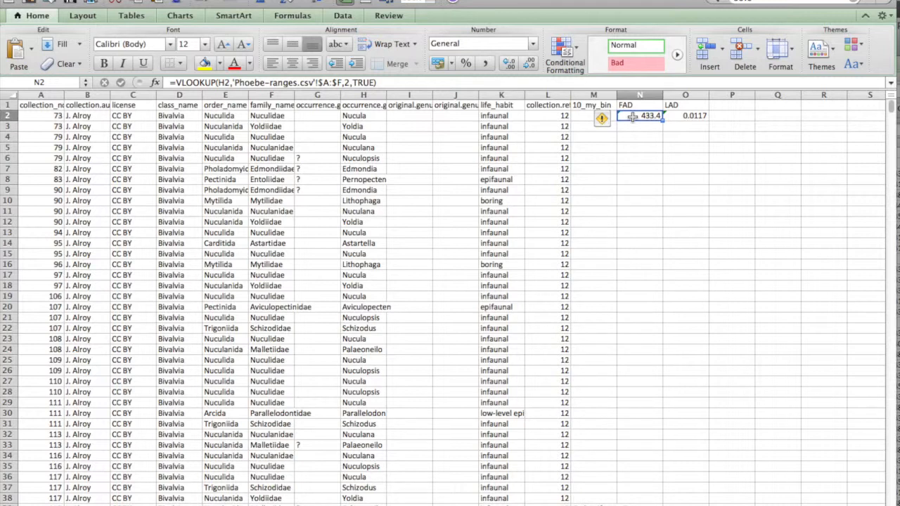
pyautogui.doubleClick(662, 120)
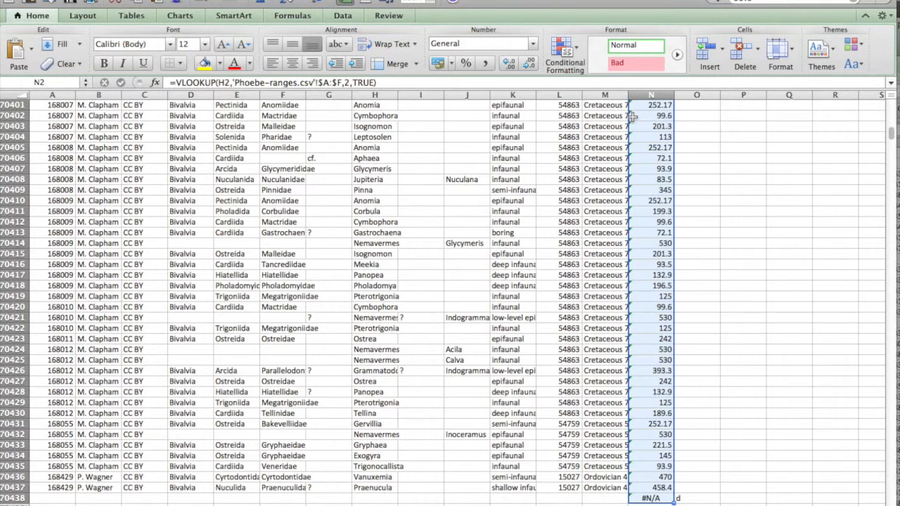
pyautogui.click(714, 295)
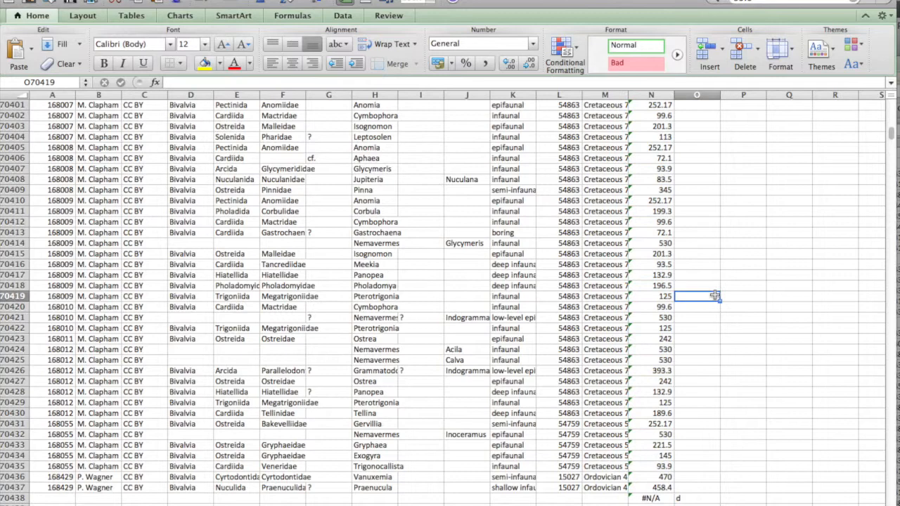
pyautogui.scroll(15, 715, 296)
pyautogui.moveTo(891, 134); pyautogui.dragTo(890, 93)
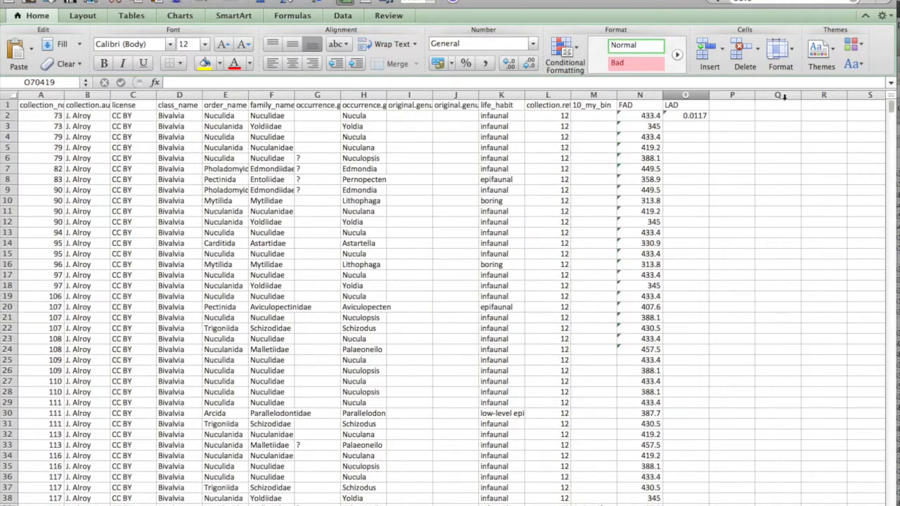
# - Fill the O2 lookup formula down the LAD column to row 70438
pyautogui.click(696, 116)
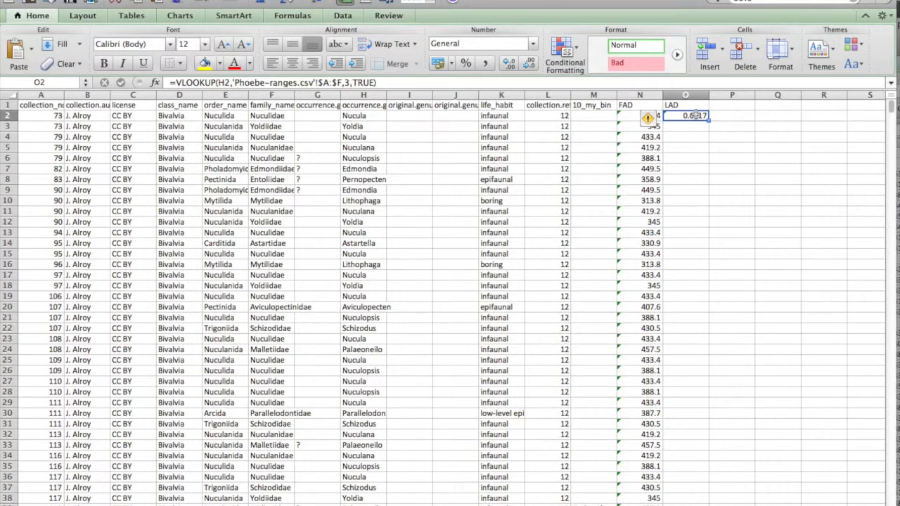
pyautogui.press('super+shift+Down')
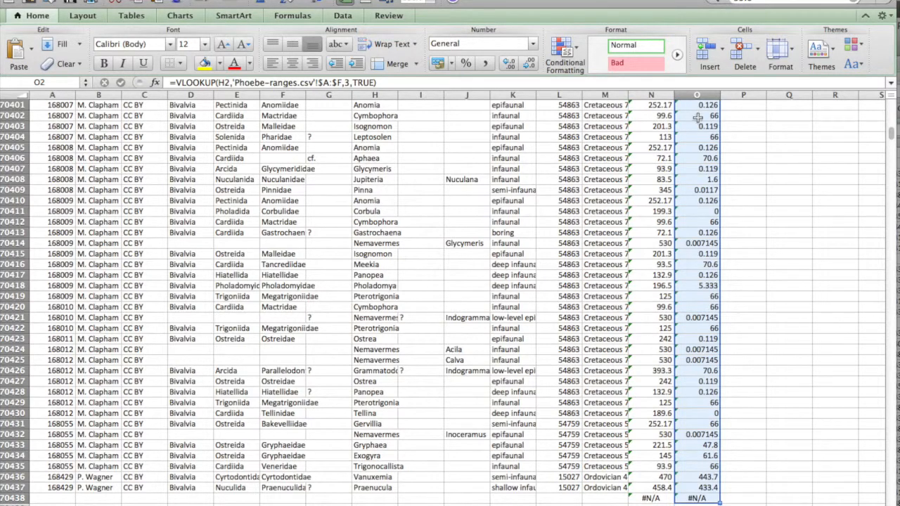
pyautogui.click(744, 148)
pyautogui.scroll(20, 746, 149)
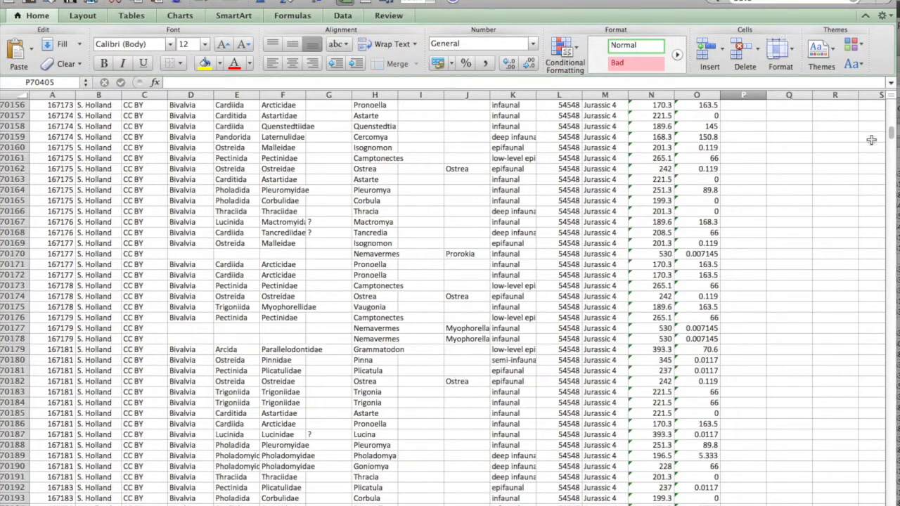
pyautogui.moveTo(891, 133); pyautogui.dragTo(891, 102)
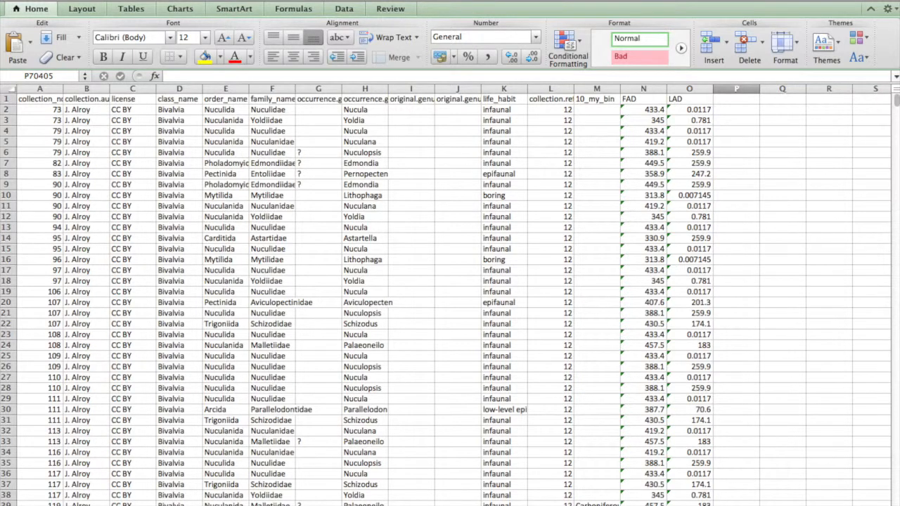
# - Create a PivotTable on a new worksheet from the range 'Phoebe-occs.csv'!$A$1:$O$70438, and place its builder nearer the table
pyautogui.click(299, 0)
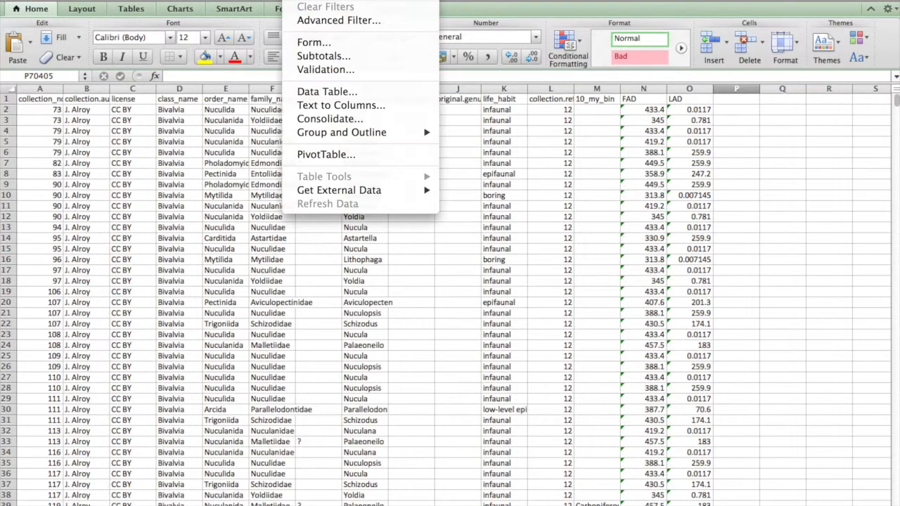
pyautogui.click(306, 158)
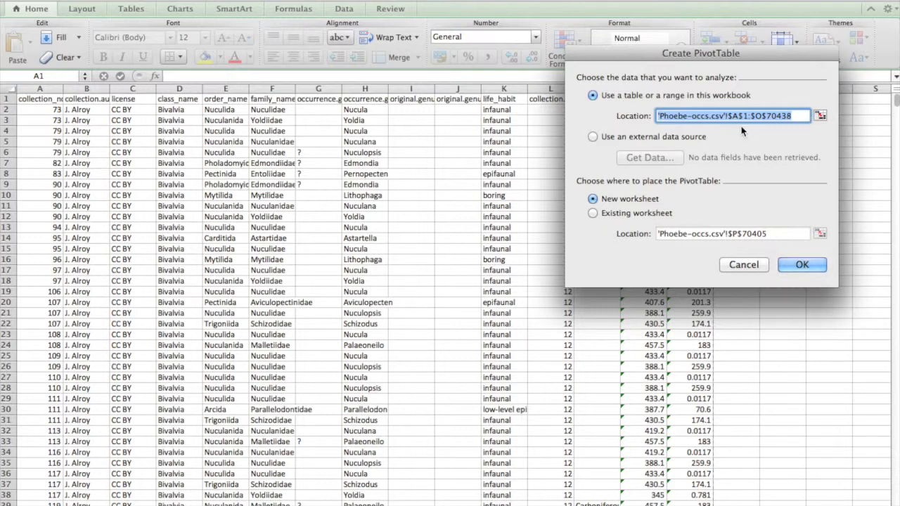
pyautogui.click(814, 265)
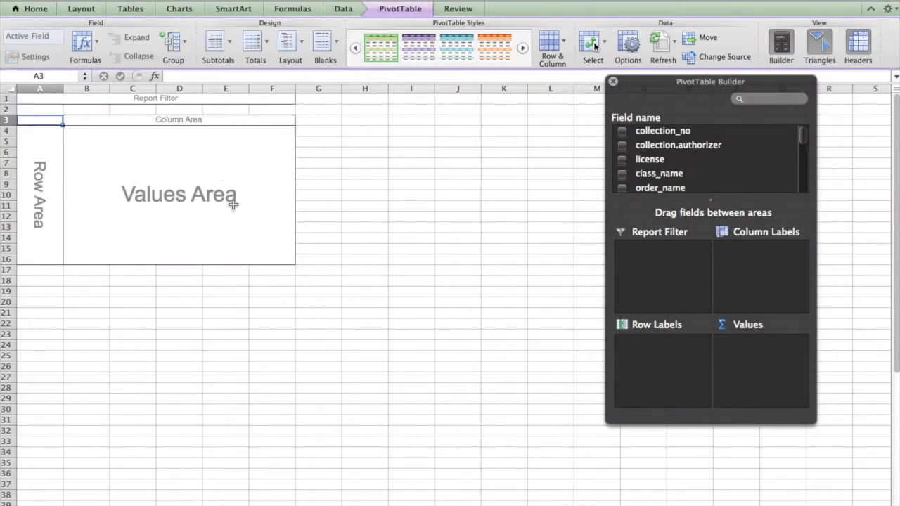
pyautogui.moveTo(720, 82); pyautogui.dragTo(546, 74)
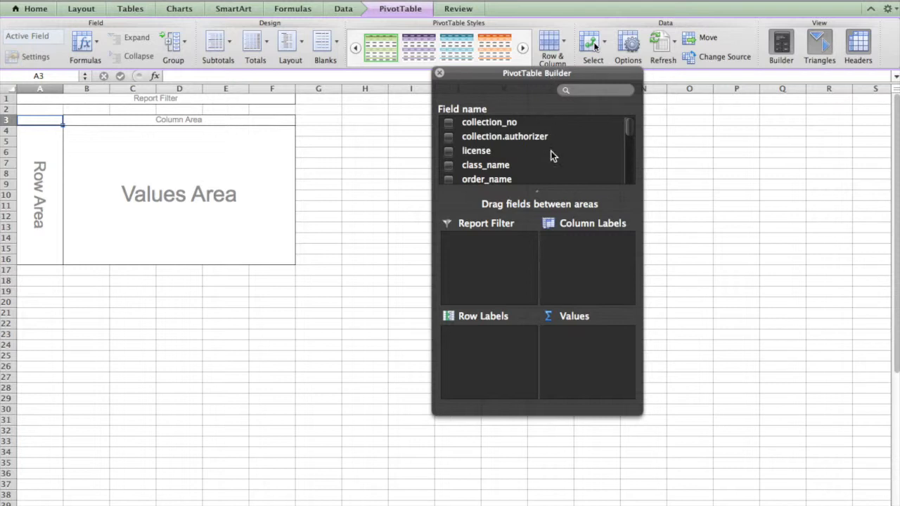
# - Add order_name to the PivotTable and move it from the values to the row labels
pyautogui.scroll(-2, 552, 157)
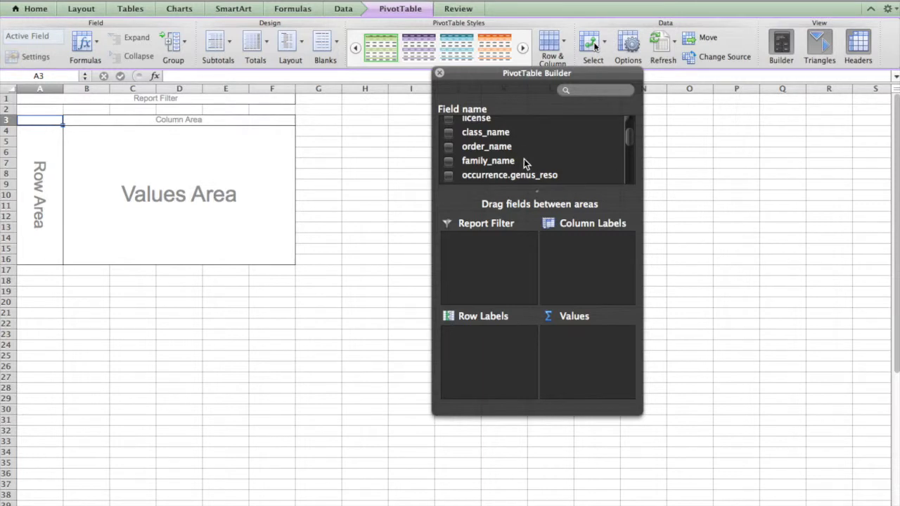
pyautogui.scroll(-2, 556, 144)
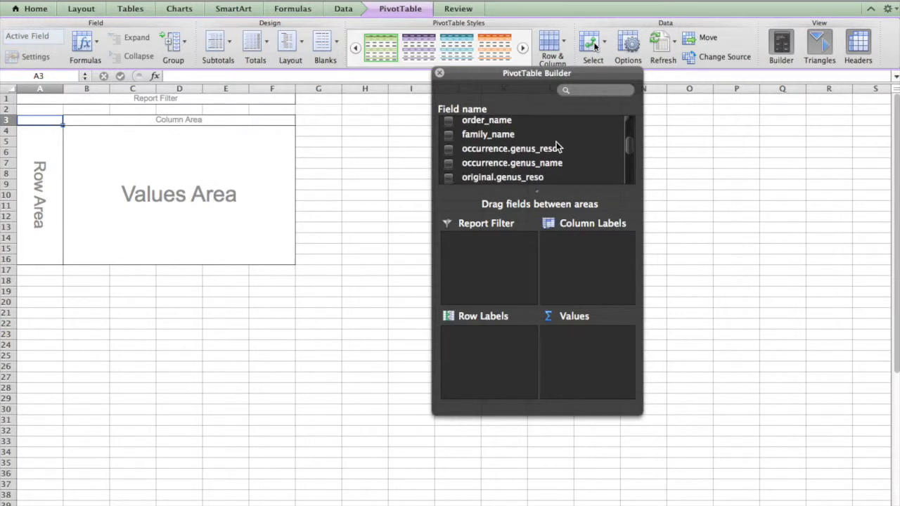
pyautogui.scroll(-4, 556, 148)
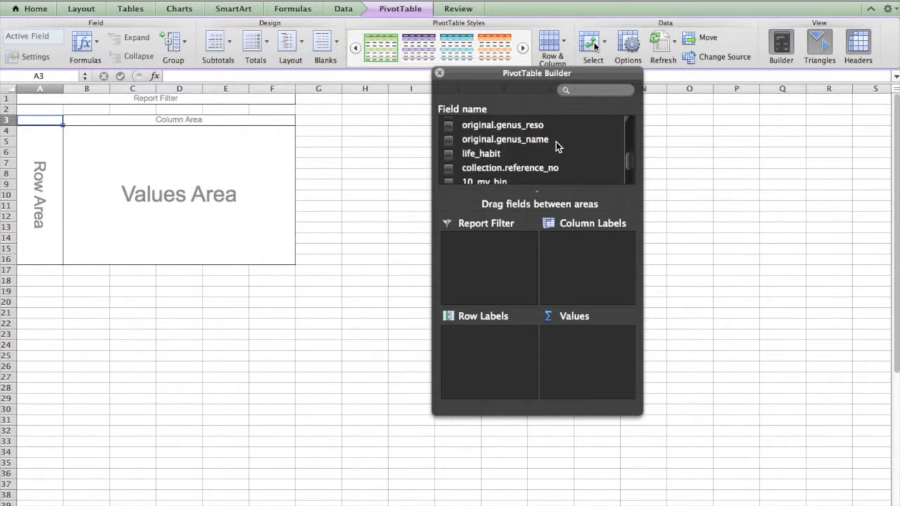
pyautogui.scroll(-2, 556, 146)
pyautogui.scroll(7, 555, 146)
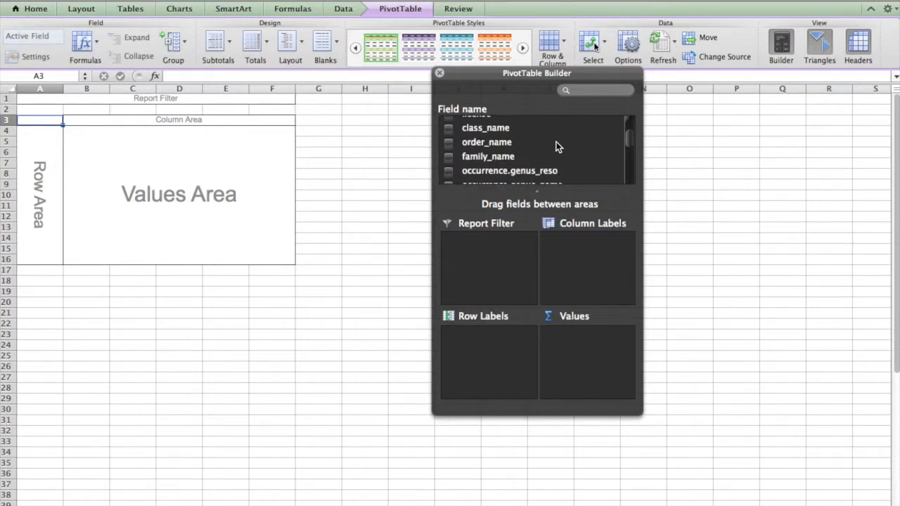
pyautogui.click(448, 143)
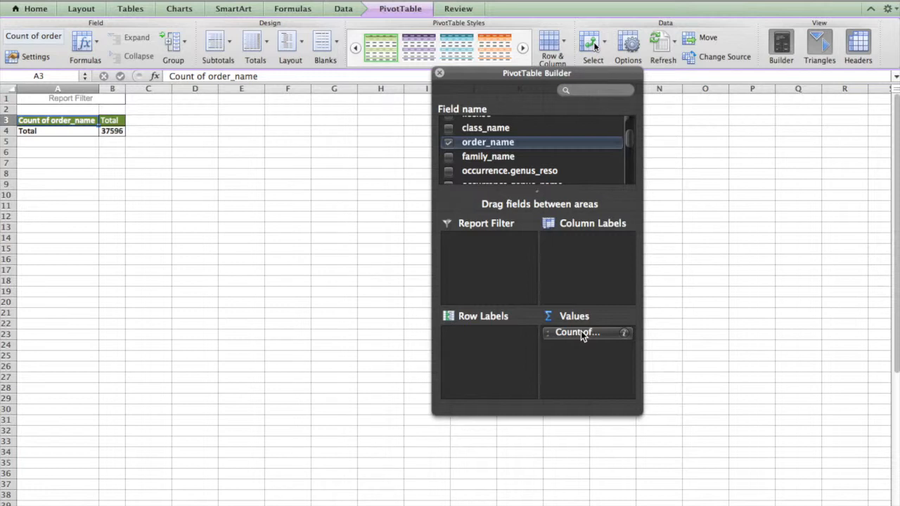
pyautogui.moveTo(579, 332); pyautogui.dragTo(500, 344)
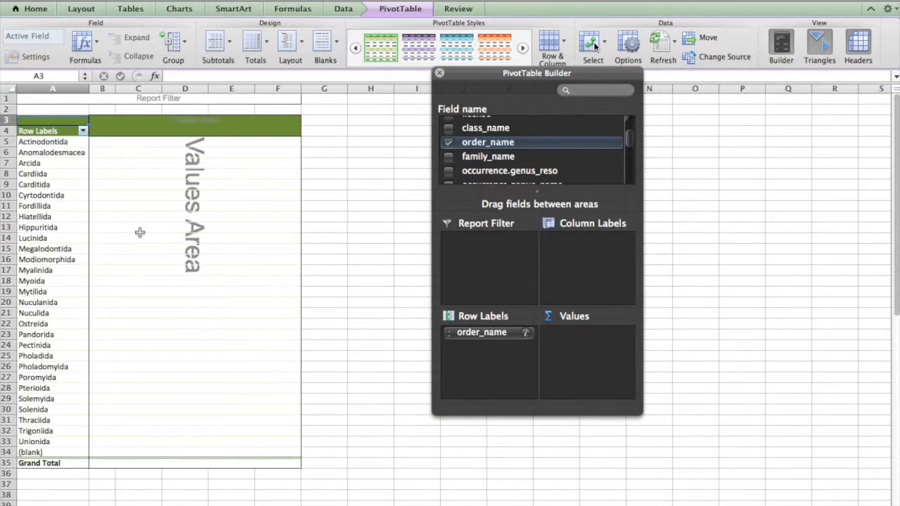
# - Add FAD to the PivotTable values and summarise it by Max
pyautogui.scroll(-5, 601, 155)
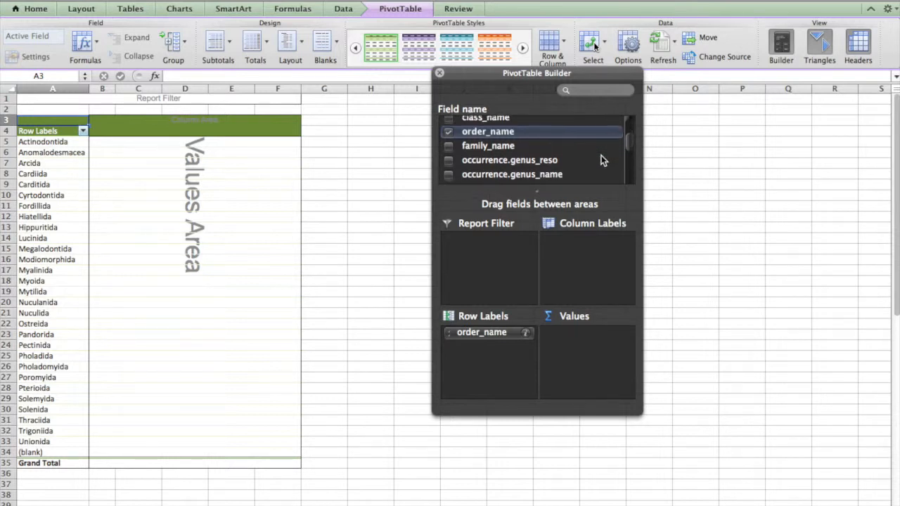
pyautogui.scroll(-2, 601, 156)
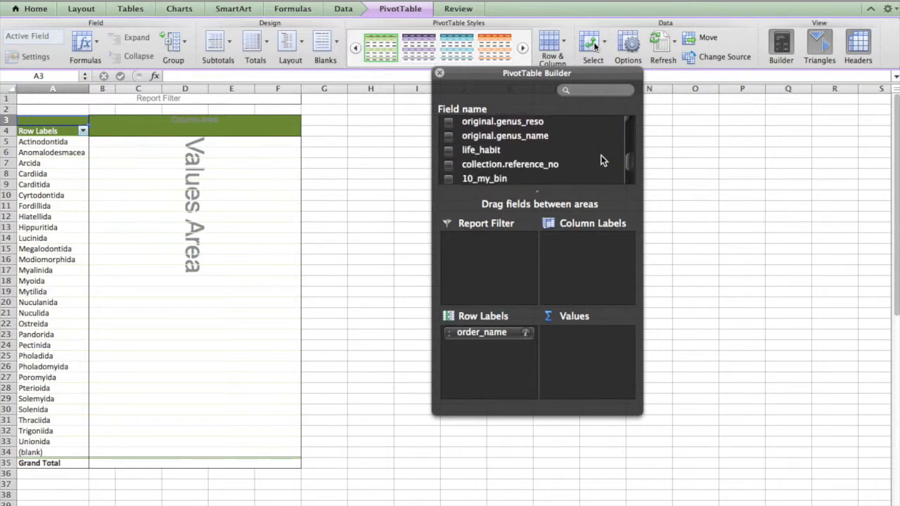
pyautogui.scroll(-1, 601, 156)
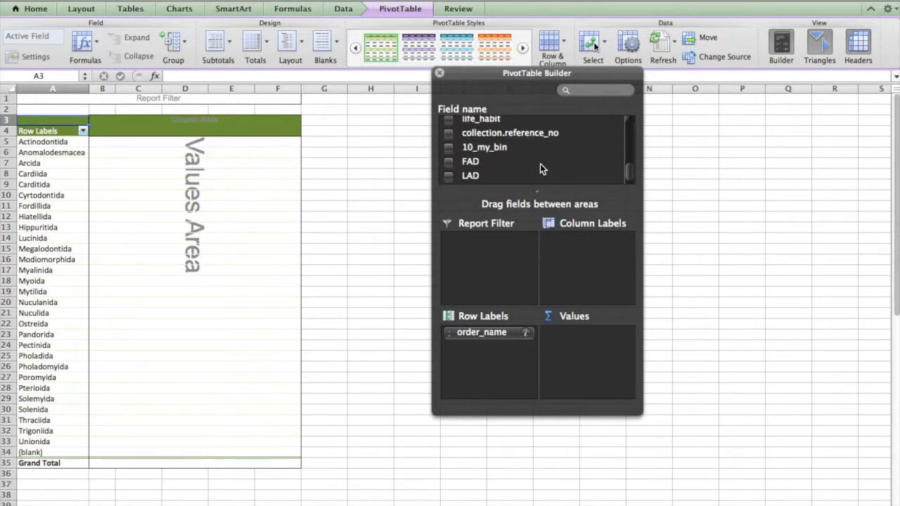
pyautogui.click(448, 162)
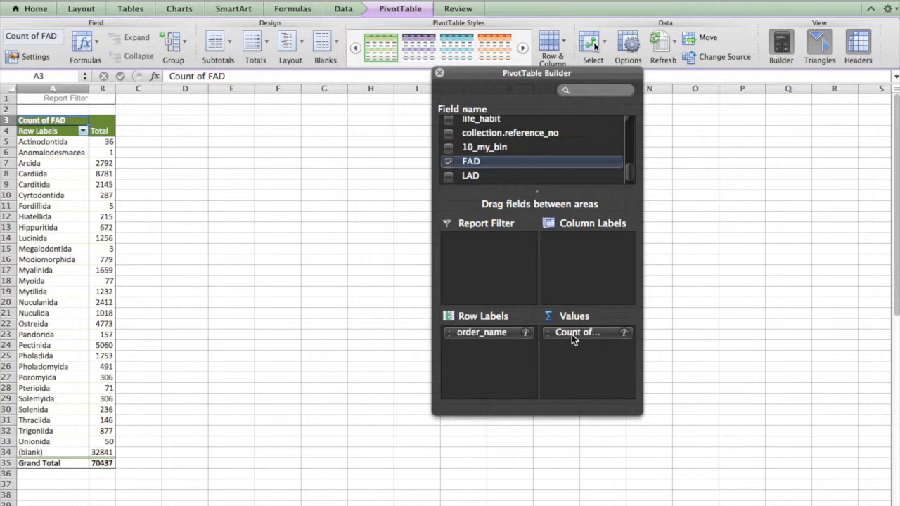
pyautogui.click(623, 333)
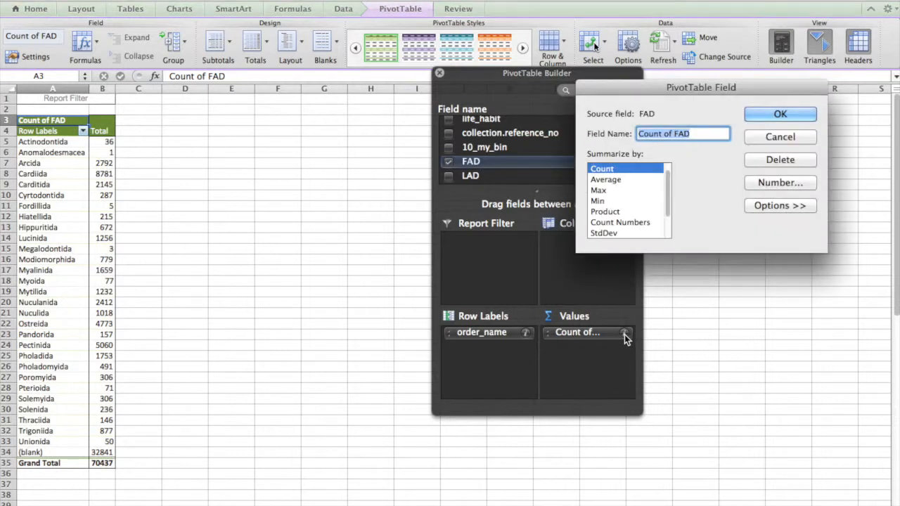
pyautogui.click(608, 190)
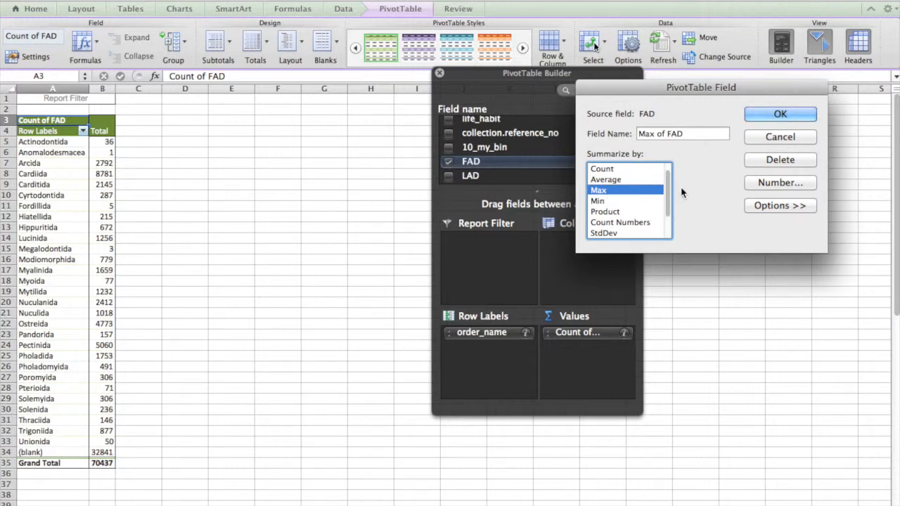
pyautogui.click(778, 114)
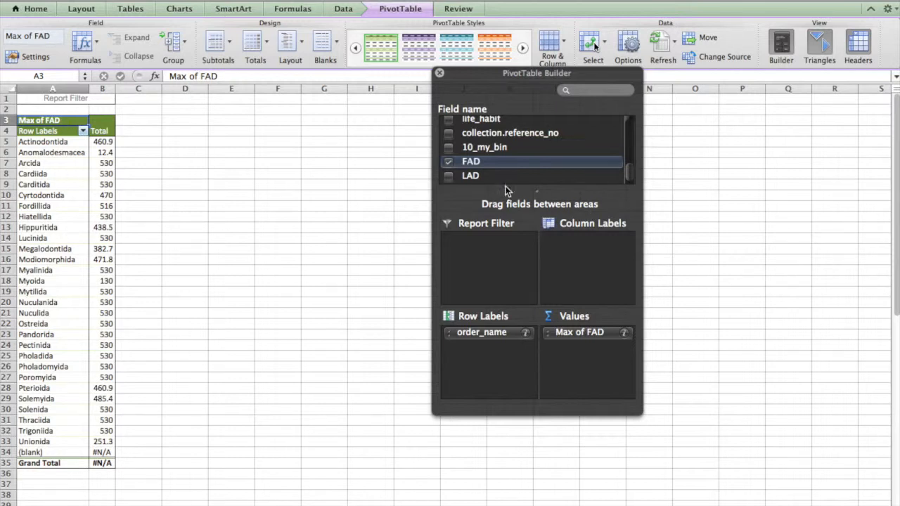
# - Add LAD to the PivotTable values and summarise it by Min
pyautogui.click(449, 176)
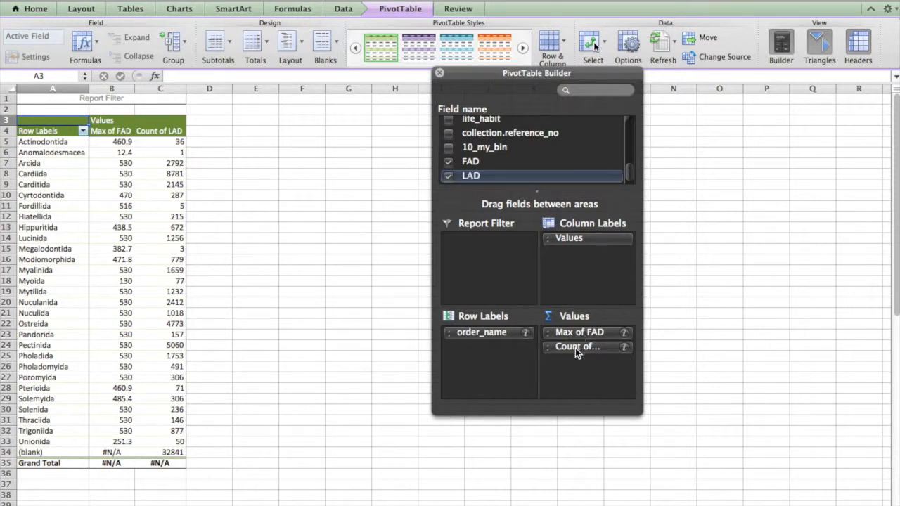
pyautogui.click(623, 347)
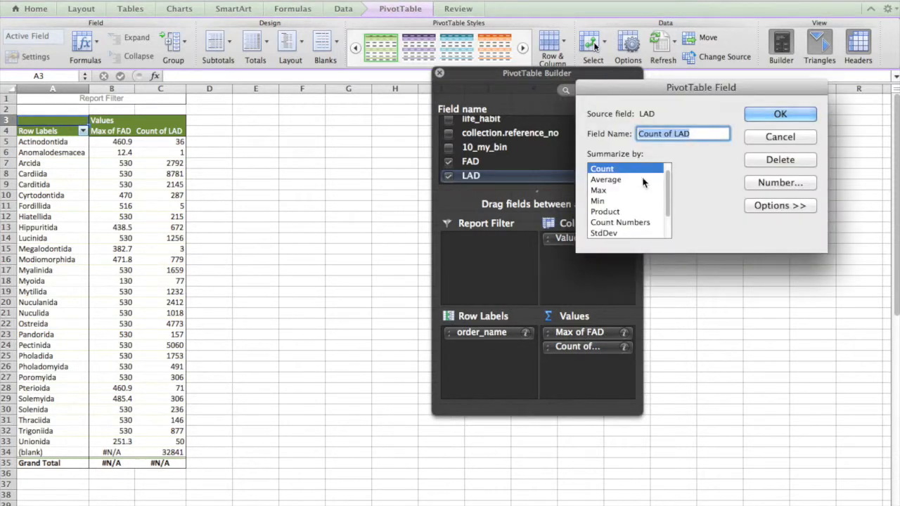
pyautogui.click(609, 202)
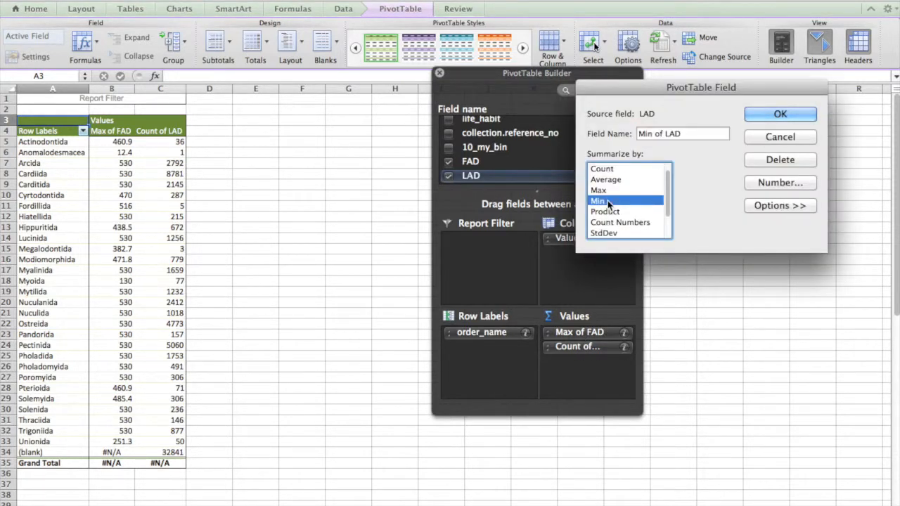
pyautogui.click(779, 115)
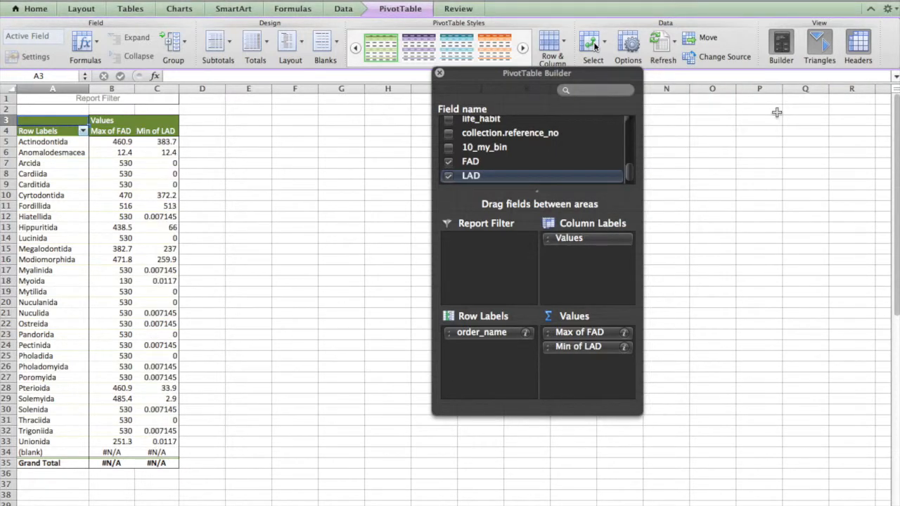
# - Add life_habit to the PivotTable and move it from the values to the row labels beneath order_name
pyautogui.scroll(3, 562, 151)
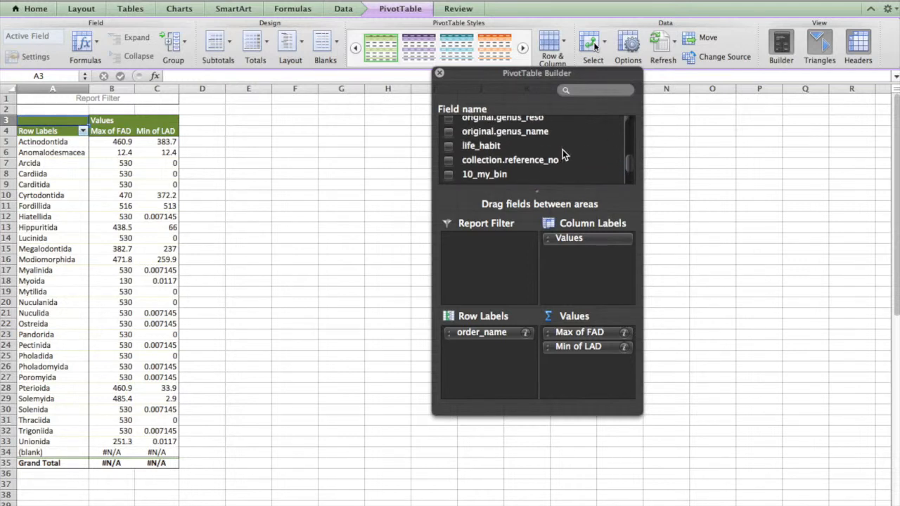
pyautogui.scroll(-1, 562, 150)
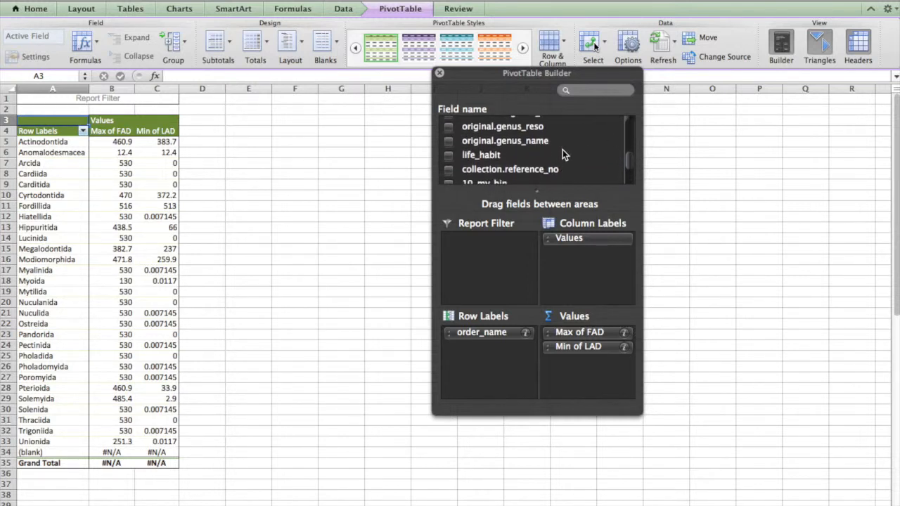
pyautogui.click(452, 156)
pyautogui.click(450, 155)
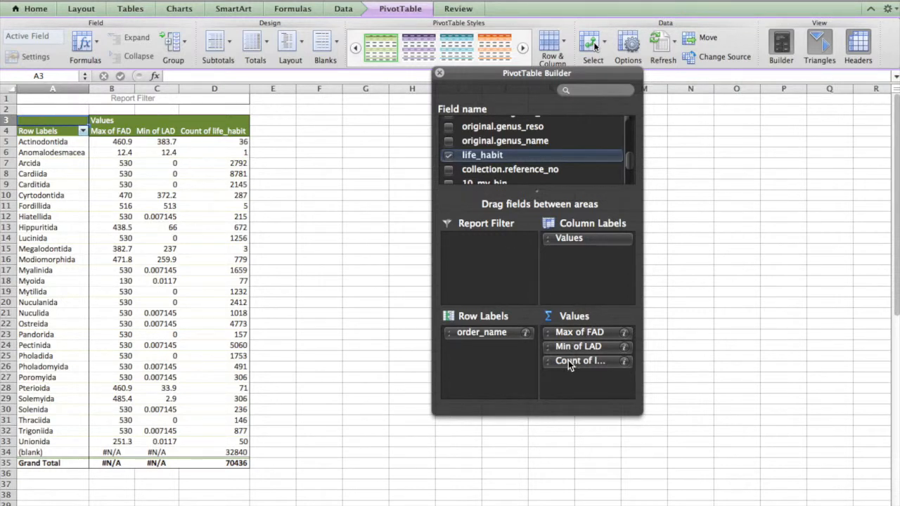
pyautogui.moveTo(568, 360); pyautogui.dragTo(491, 363)
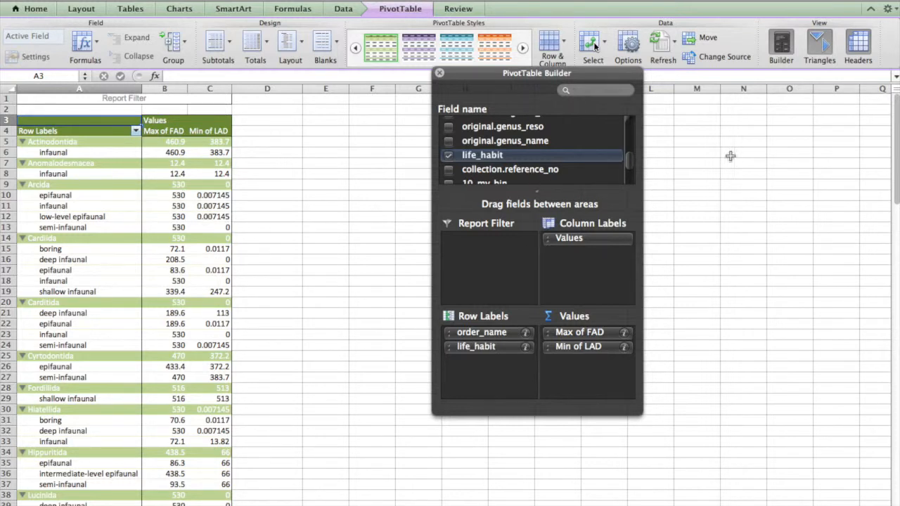
pyautogui.scroll(6, 571, 173)
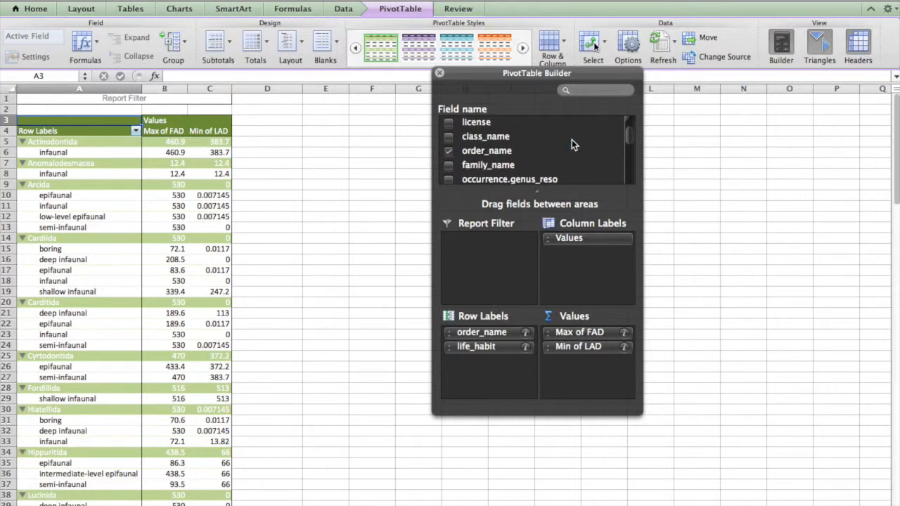
pyautogui.scroll(-5, 572, 140)
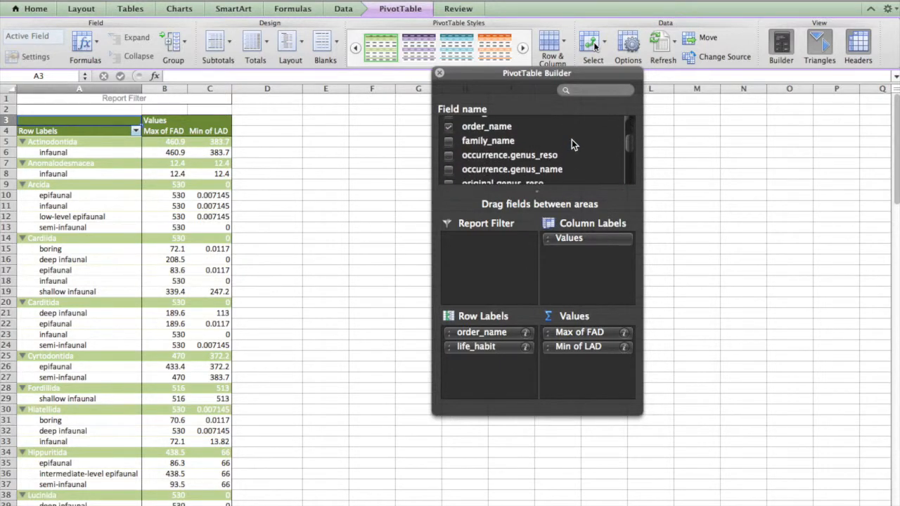
pyautogui.scroll(-4, 571, 139)
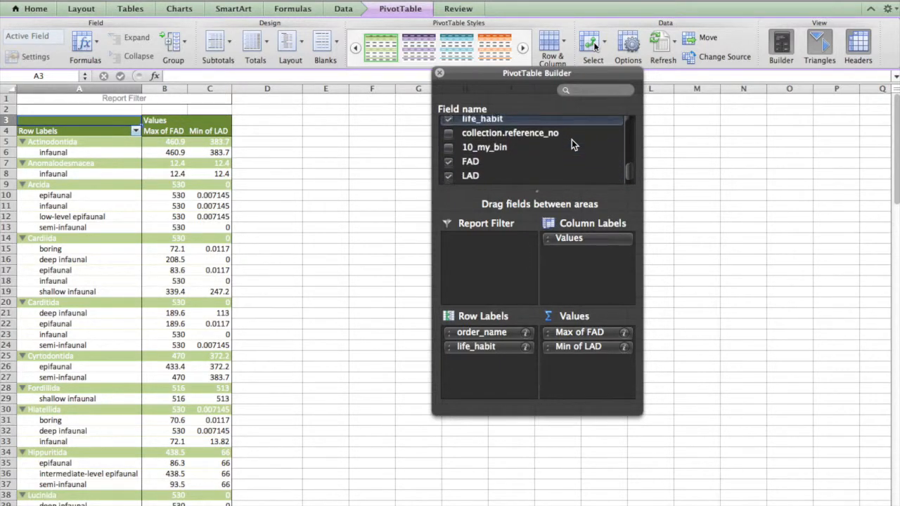
pyautogui.moveTo(497, 161); pyautogui.dragTo(593, 372)
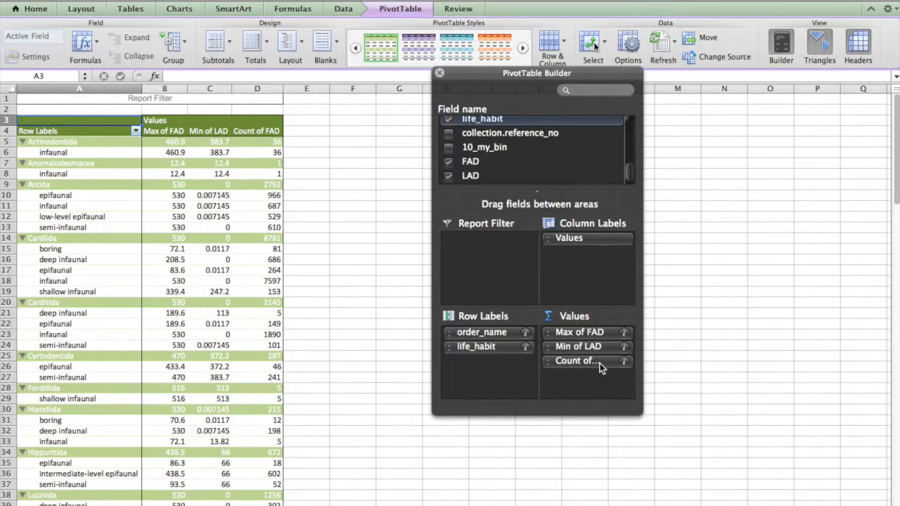
pyautogui.moveTo(600, 363); pyautogui.dragTo(704, 357)
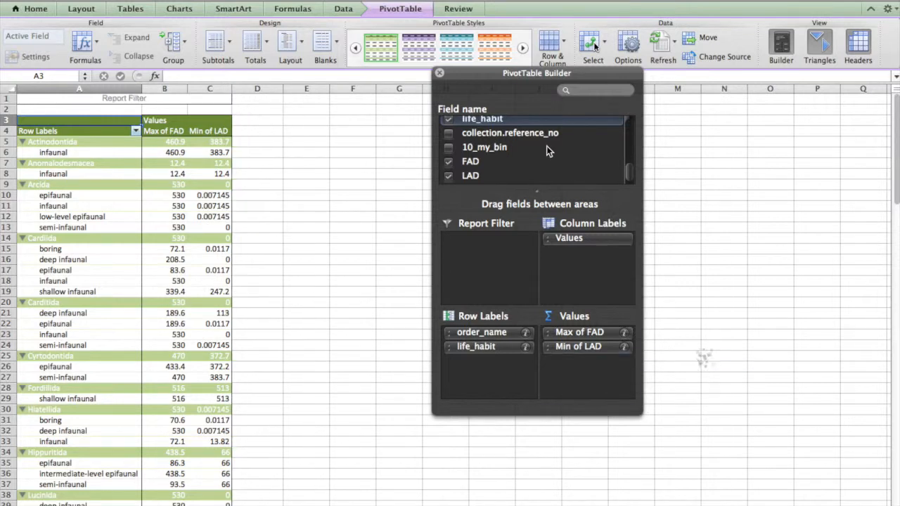
# - Add family_name to the PivotTable values as a count, below Min of LAD
pyautogui.scroll(15, 546, 145)
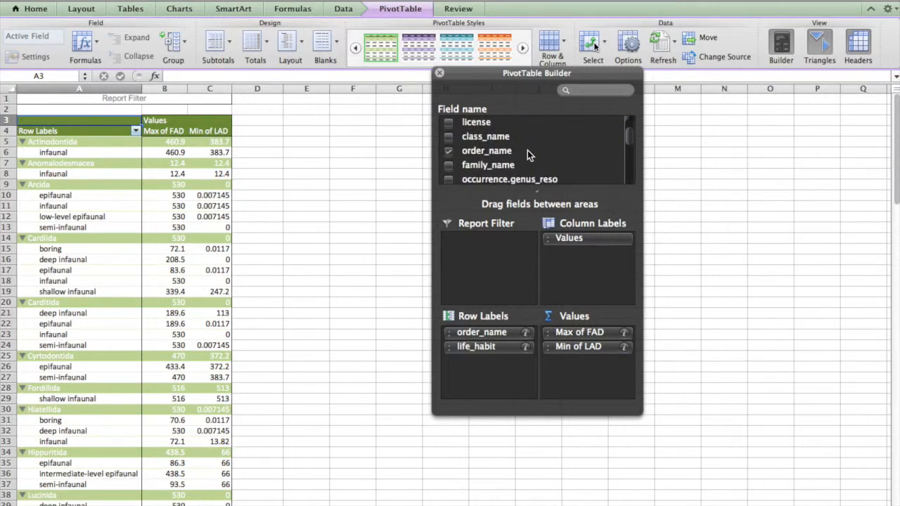
pyautogui.moveTo(482, 172); pyautogui.dragTo(581, 376)
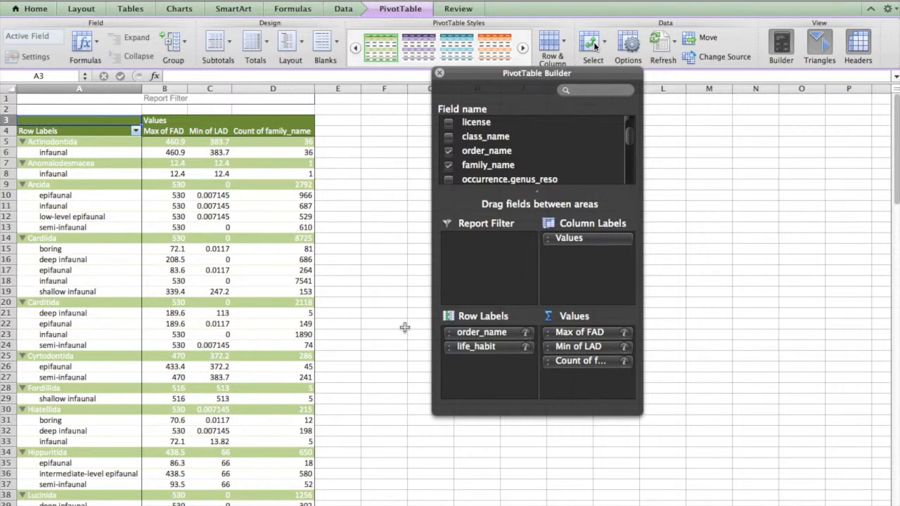
pyautogui.scroll(1, 559, 151)
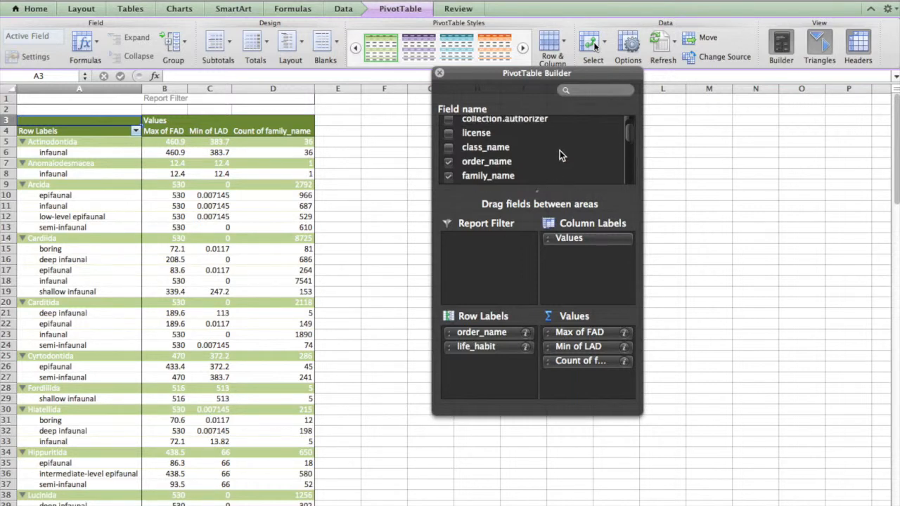
pyautogui.scroll(1, 560, 151)
pyautogui.scroll(-4, 560, 150)
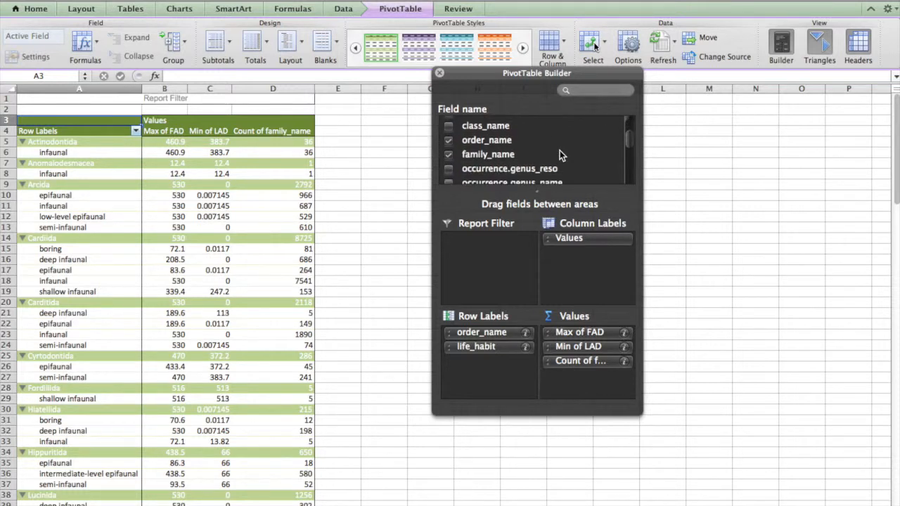
pyautogui.scroll(-5, 560, 151)
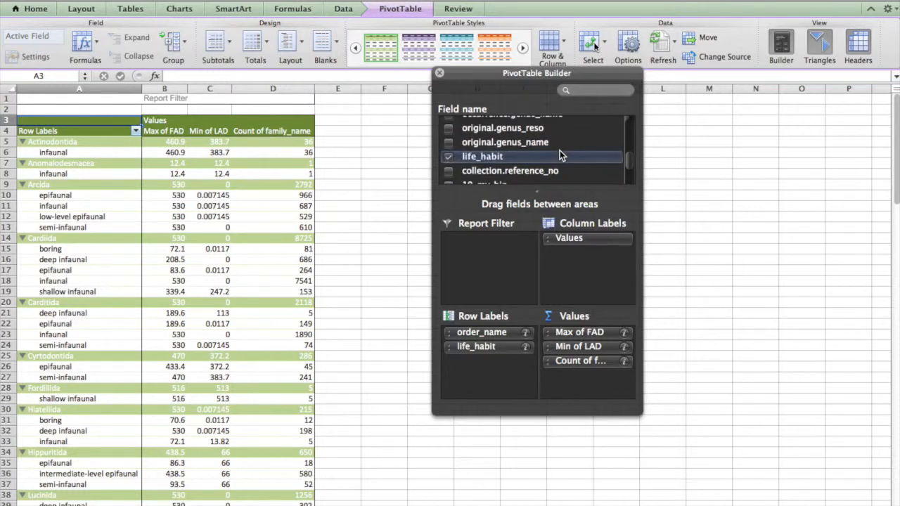
pyautogui.scroll(-1, 560, 151)
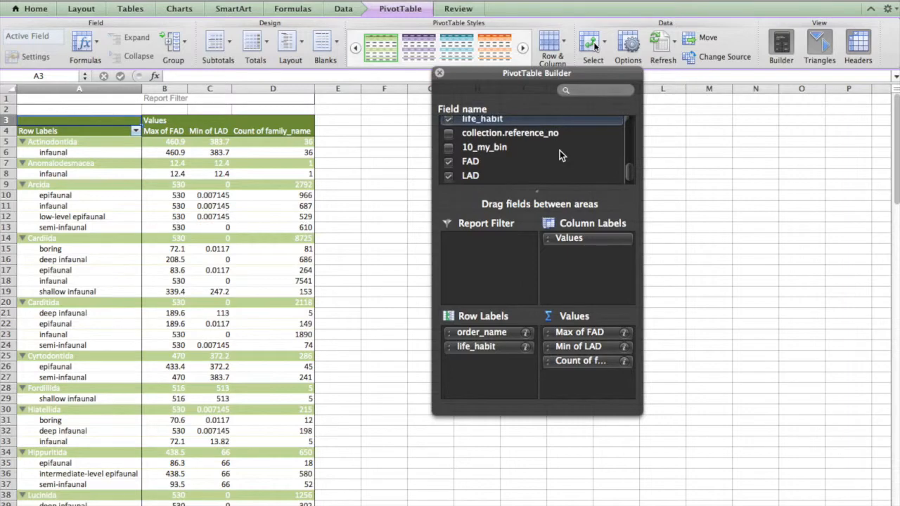